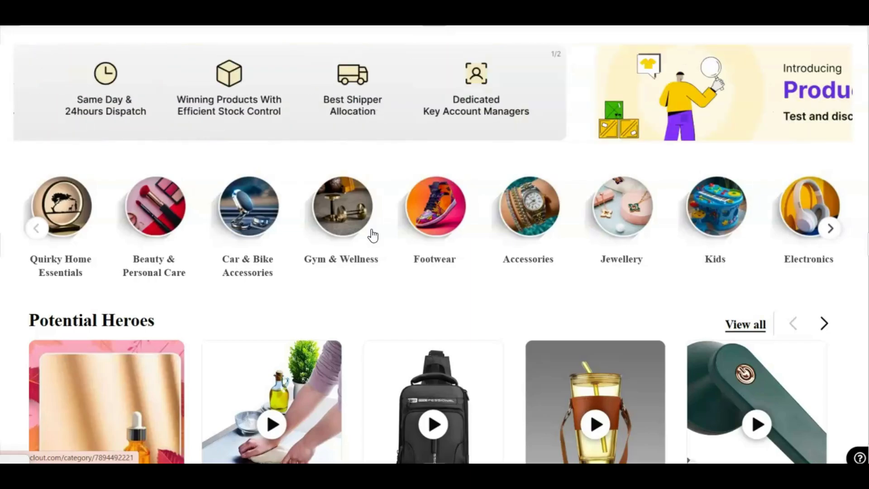
Step: Examine the units sold and delivery rate of the Stainless Steel Chopping Board and neighbouring Potential Heroes products
{"action": "scroll", "coordinate": [374, 253], "scroll_direction": "down", "scroll_amount": 1}
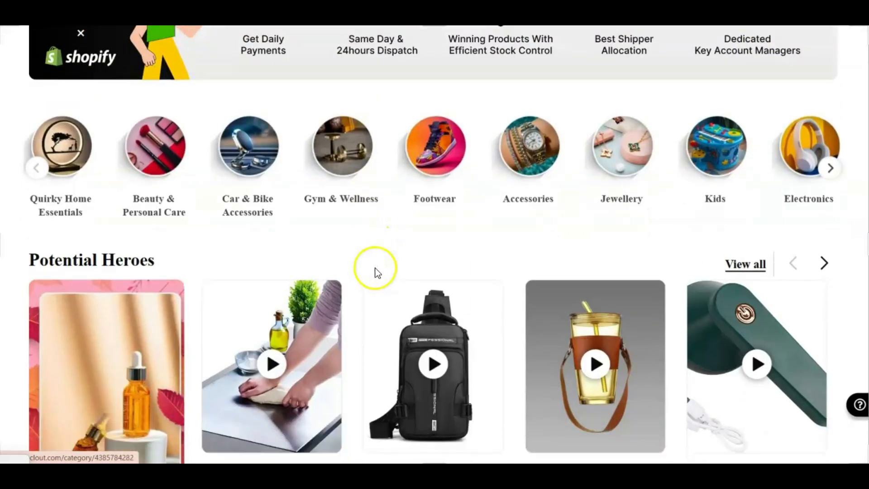
{"action": "scroll", "coordinate": [326, 294], "scroll_direction": "down", "scroll_amount": 4}
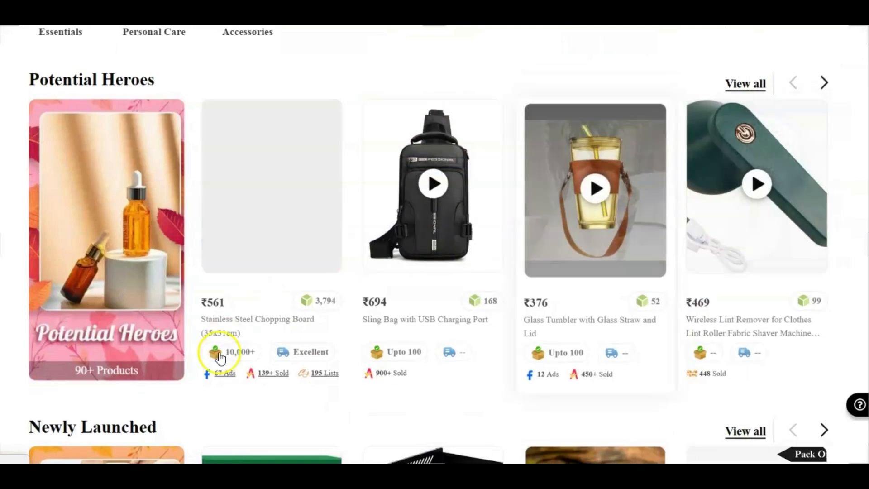
{"action": "mouse_move", "coordinate": [306, 365]}
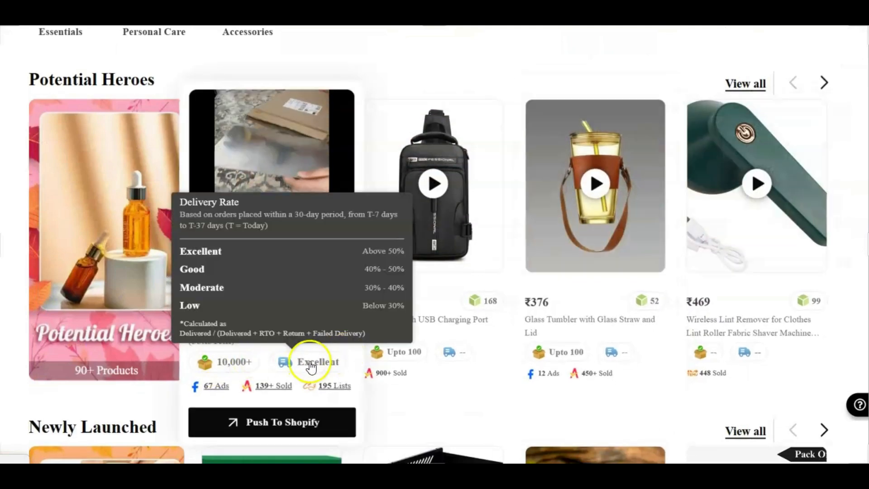
{"action": "mouse_move", "coordinate": [245, 365]}
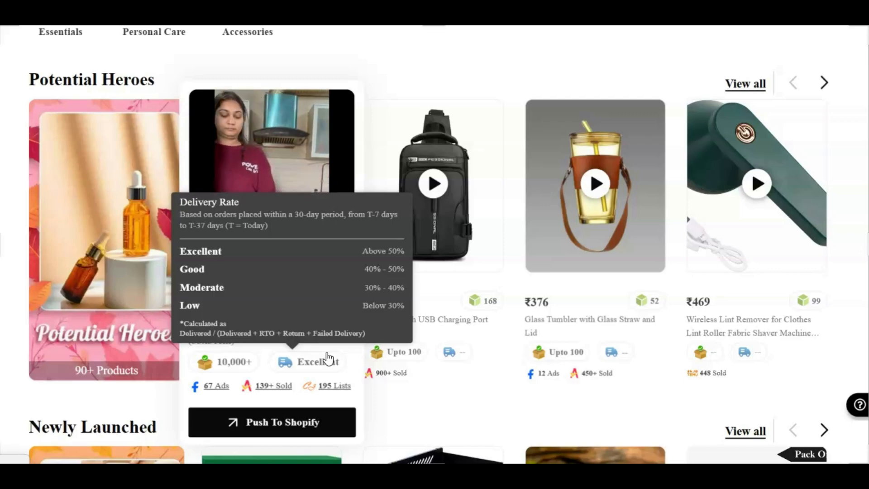
{"action": "left_click", "coordinate": [306, 370]}
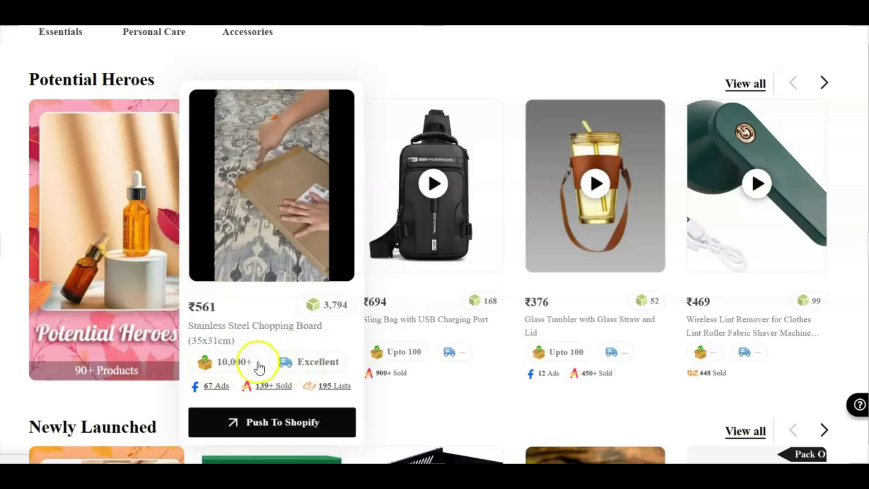
{"action": "left_click", "coordinate": [298, 367]}
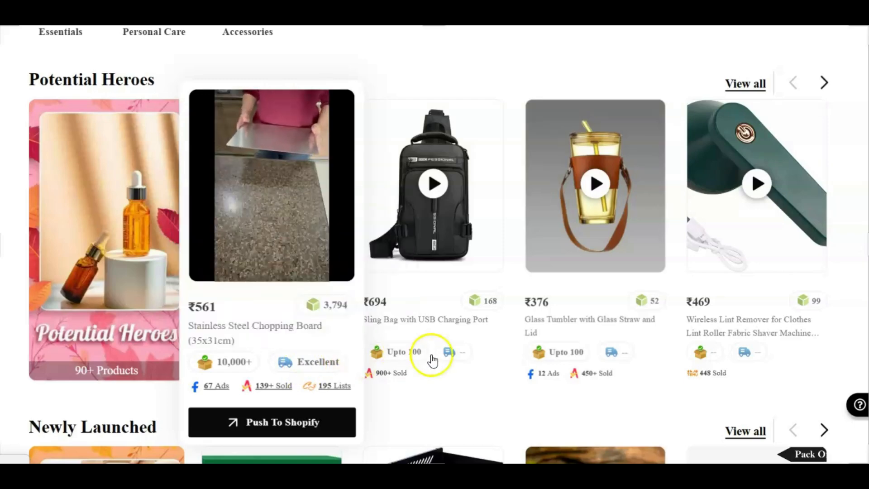
{"action": "mouse_move", "coordinate": [448, 361]}
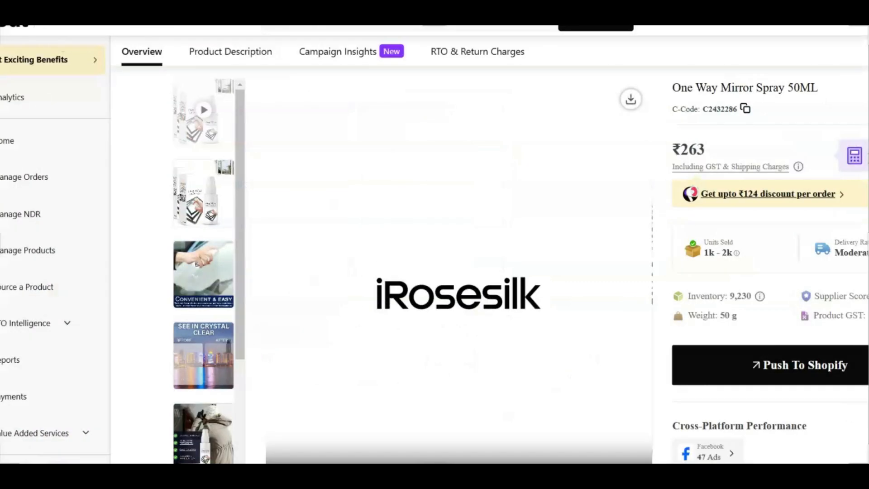
Step: Examine the One Way Mirror Spray 50ML product name and its gallery images
{"action": "left_click_drag", "start_coordinate": [697, 87], "coordinate": [759, 85]}
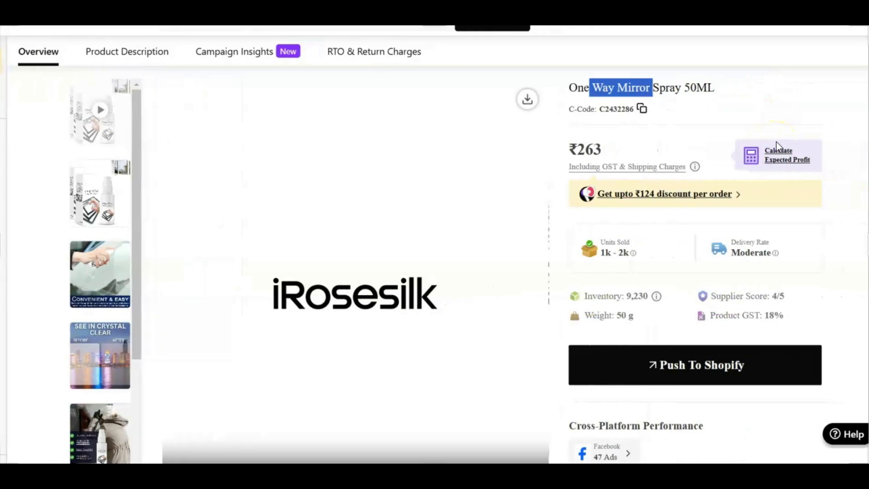
{"action": "left_click", "coordinate": [162, 213]}
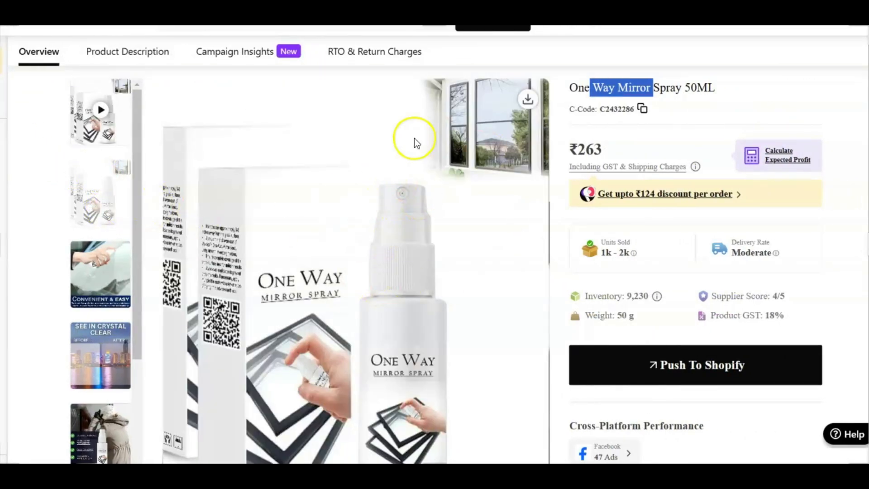
{"action": "scroll", "coordinate": [419, 163], "scroll_direction": "down", "scroll_amount": 1}
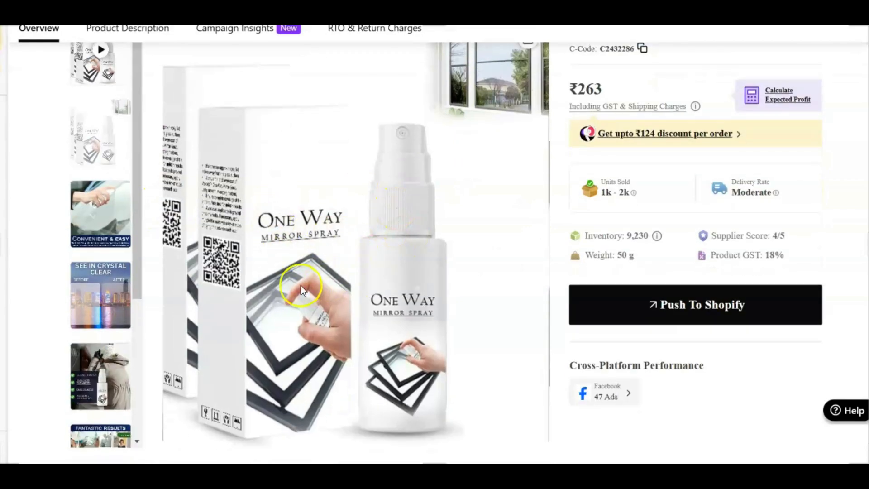
{"action": "left_click", "coordinate": [105, 287]}
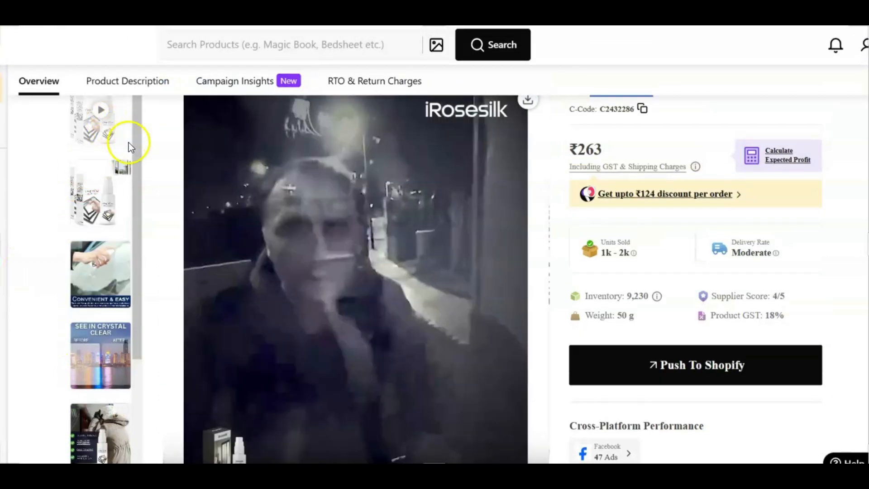
Step: Watch the One Way Mirror Spray product video from the beginning, then return to the main packaging image
{"action": "left_click", "coordinate": [133, 64]}
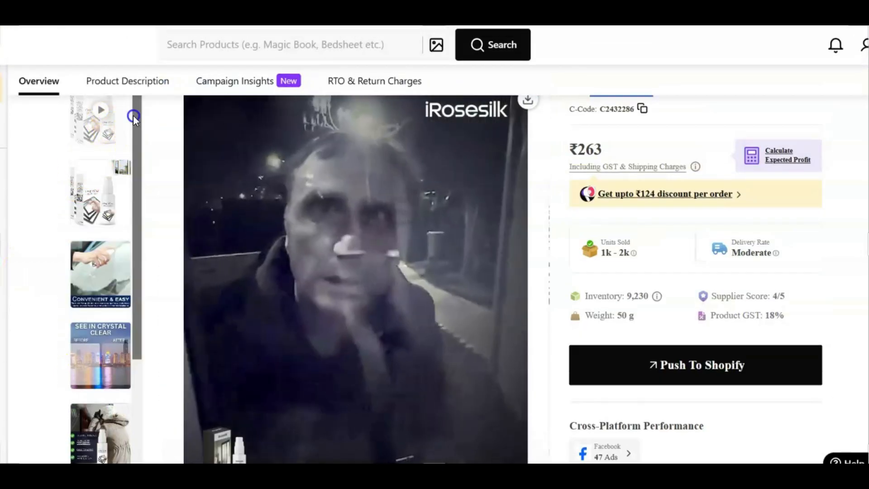
{"action": "left_click", "coordinate": [466, 440]}
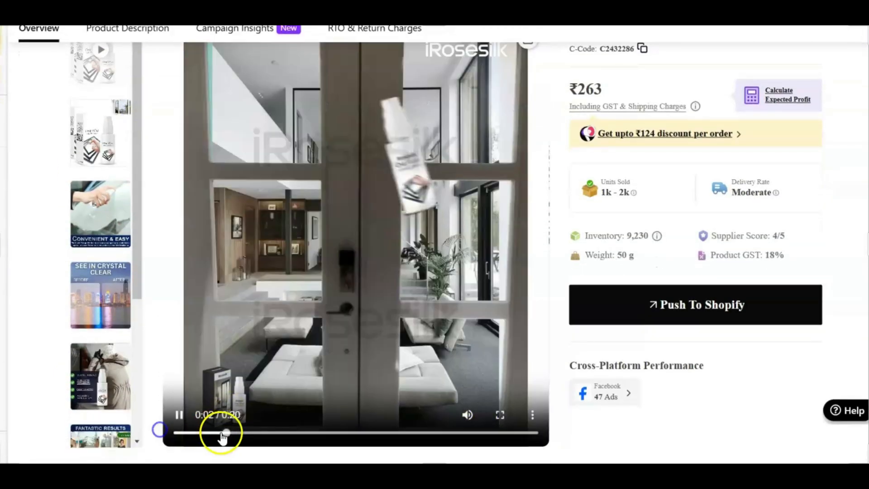
{"action": "left_click", "coordinate": [171, 432]}
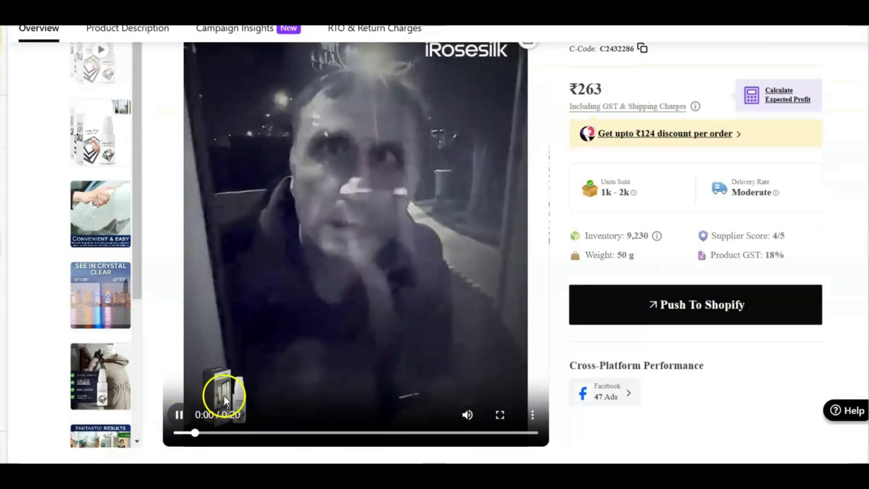
{"action": "scroll", "coordinate": [269, 313], "scroll_direction": "up", "scroll_amount": 1}
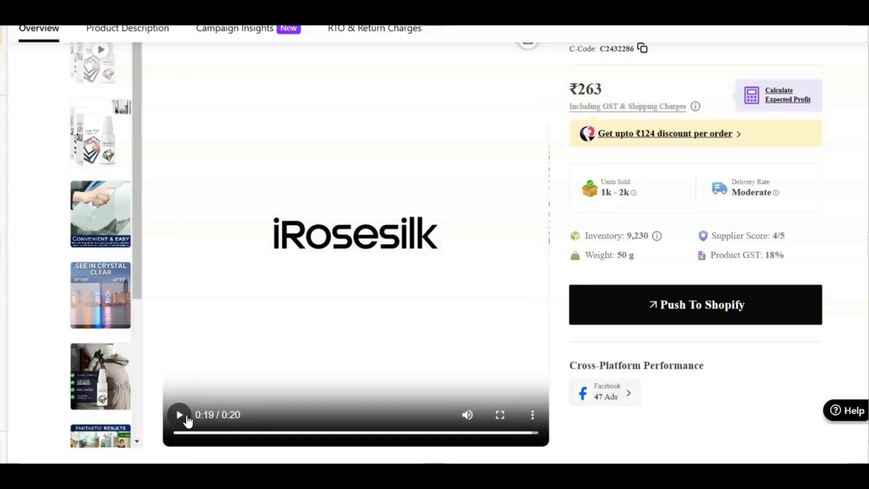
{"action": "left_click", "coordinate": [309, 284]}
{"action": "left_click", "coordinate": [86, 146]}
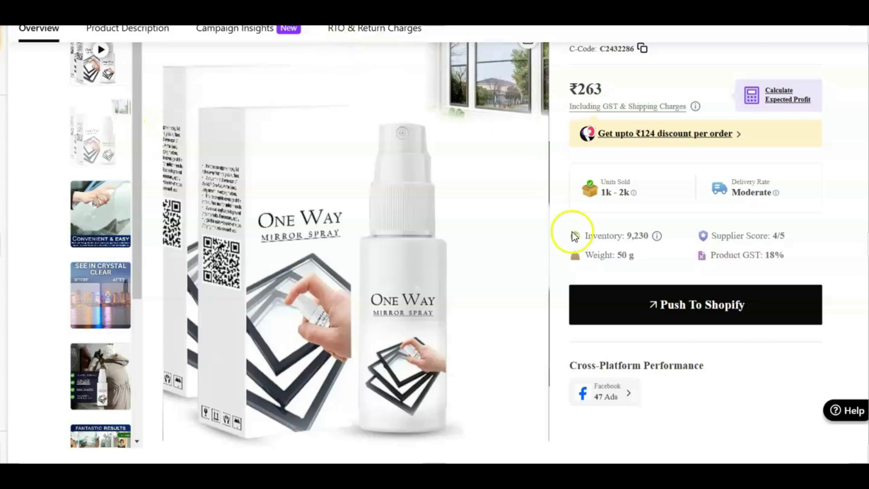
Step: Review the mirror spray's price breakdown and the per-order discount slabs of the Bumper Dhamaka Offer
{"action": "scroll", "coordinate": [585, 154], "scroll_direction": "up", "scroll_amount": 3}
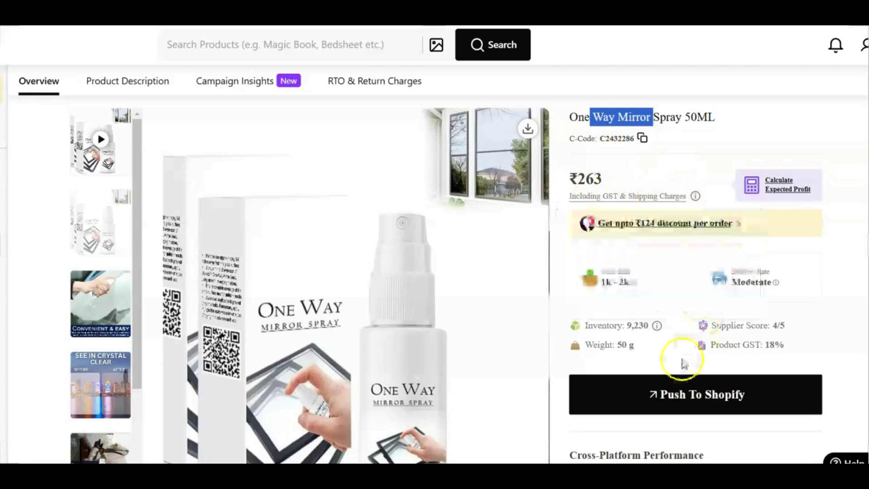
{"action": "scroll", "coordinate": [683, 362], "scroll_direction": "down", "scroll_amount": 2}
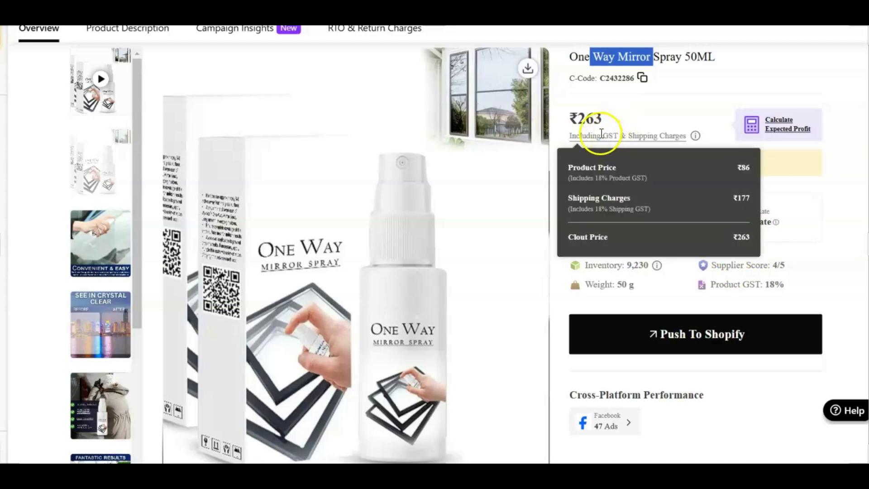
{"action": "double_click", "coordinate": [609, 118]}
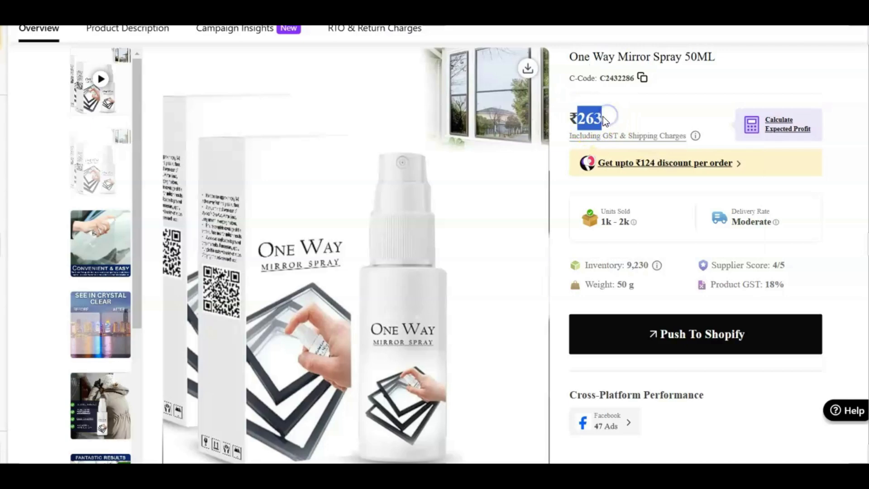
{"action": "left_click", "coordinate": [739, 163]}
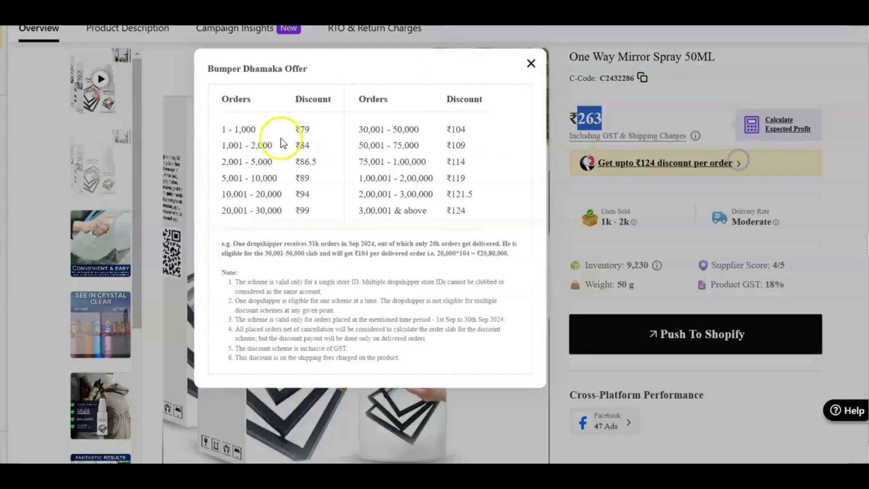
{"action": "left_click_drag", "start_coordinate": [223, 129], "coordinate": [327, 127]}
{"action": "left_click", "coordinate": [530, 63]}
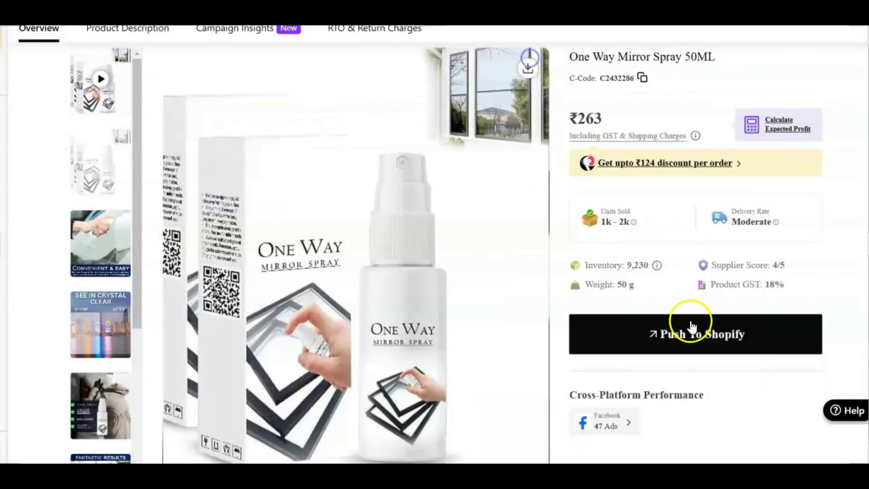
Step: Push One Way Mirror Spray to the Shopify store with a selling price of ₹599
{"action": "left_click", "coordinate": [672, 339]}
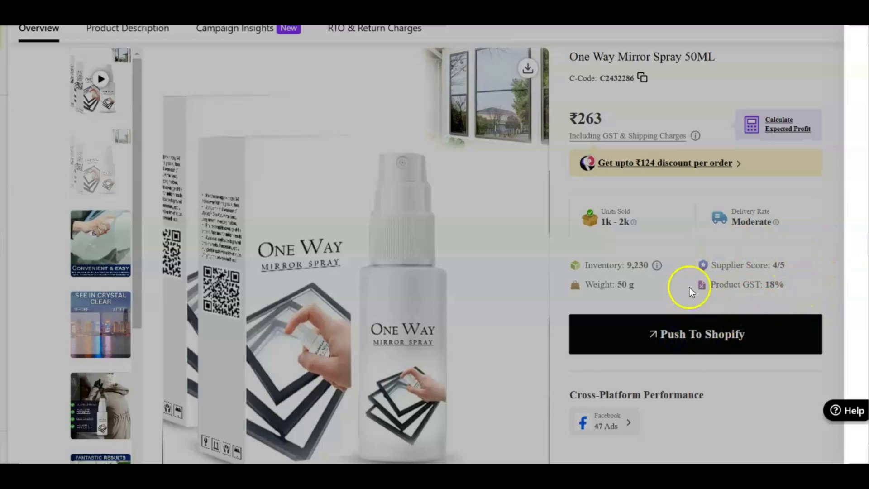
{"action": "left_click", "coordinate": [844, 217]}
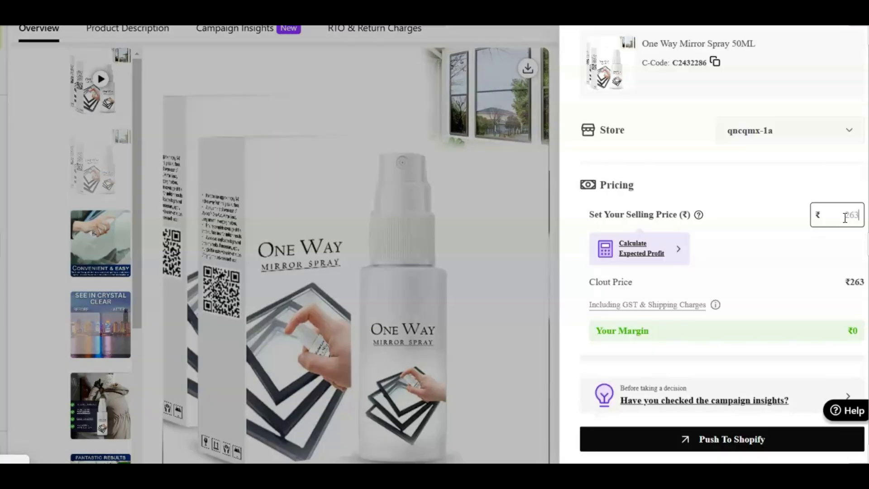
{"action": "type", "text": "599"}
{"action": "left_click", "coordinate": [841, 329]}
{"action": "left_click_drag", "start_coordinate": [843, 329], "coordinate": [856, 330]}
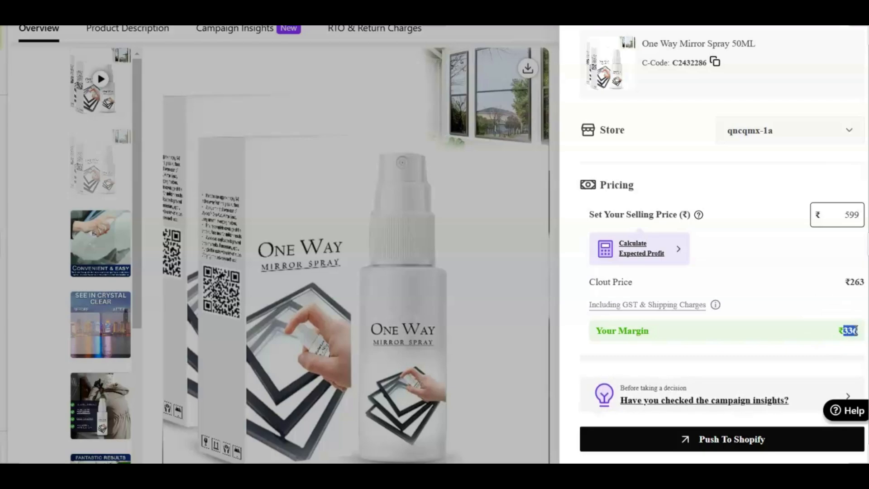
{"action": "left_click", "coordinate": [706, 439]}
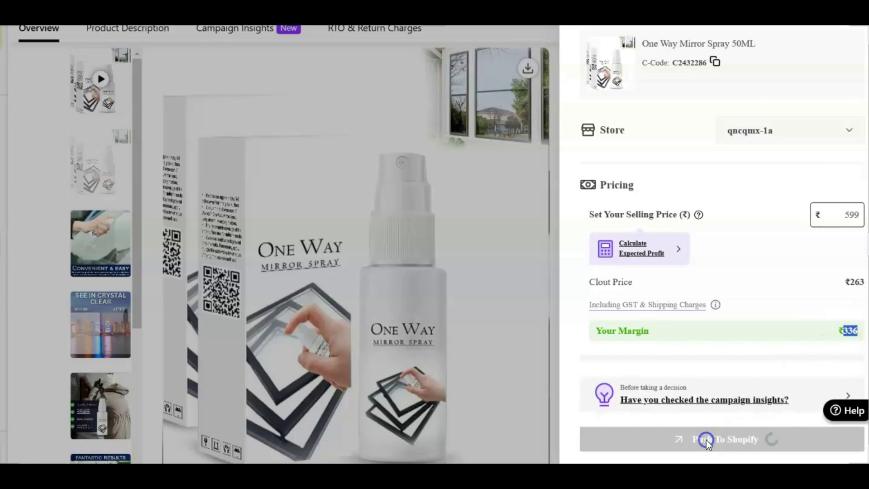
Step: Switch to Calculator and add the 79 discount to the 336 margin, then dismiss the Shopify push notification
{"action": "key", "text": "XF86Calculator"}
{"action": "type", "text": "336 "}
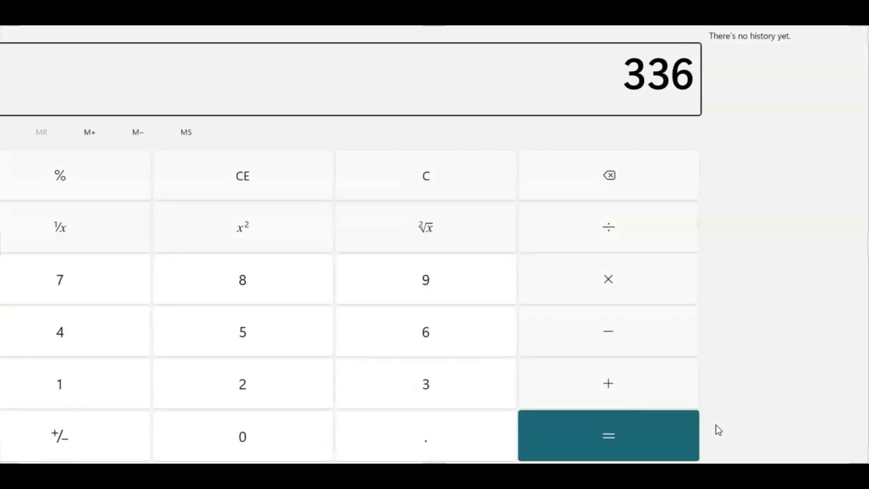
{"action": "type", "text": "+ 79"}
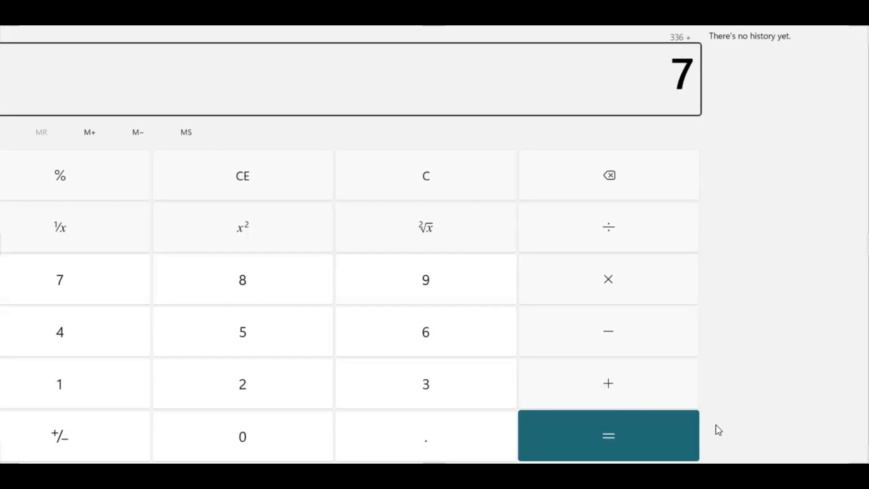
{"action": "key", "text": "Return"}
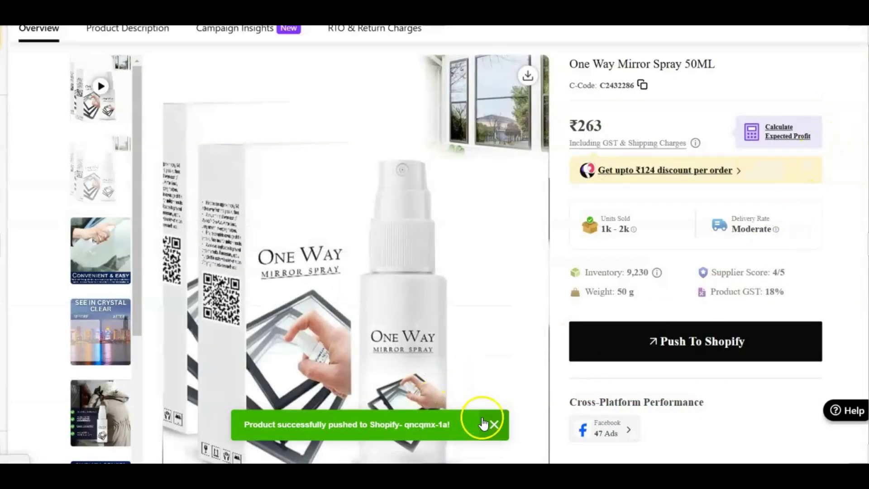
{"action": "left_click", "coordinate": [494, 425]}
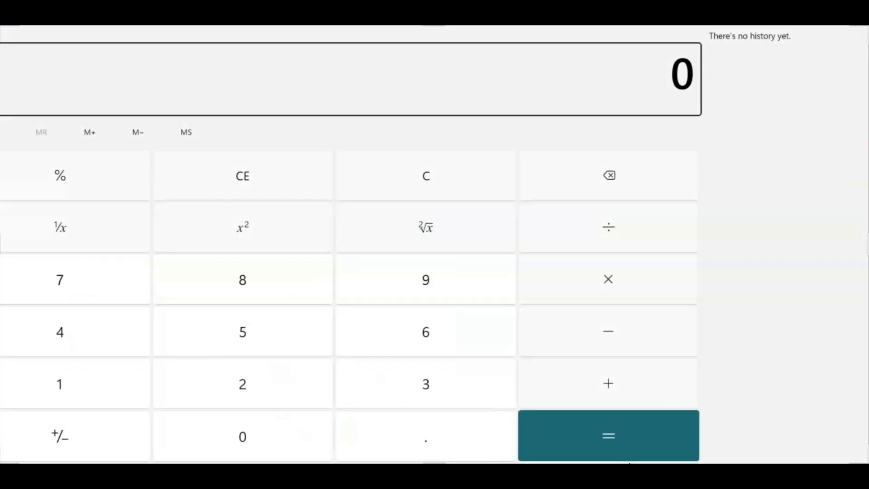
Step: In Calculator, subtract the 599 selling price from the 263 cost, then subtract the 79 discount
{"action": "type", "text": "263"}
{"action": "key", "text": "minus"}
{"action": "type", "text": "599"}
{"action": "key", "text": "Return"}
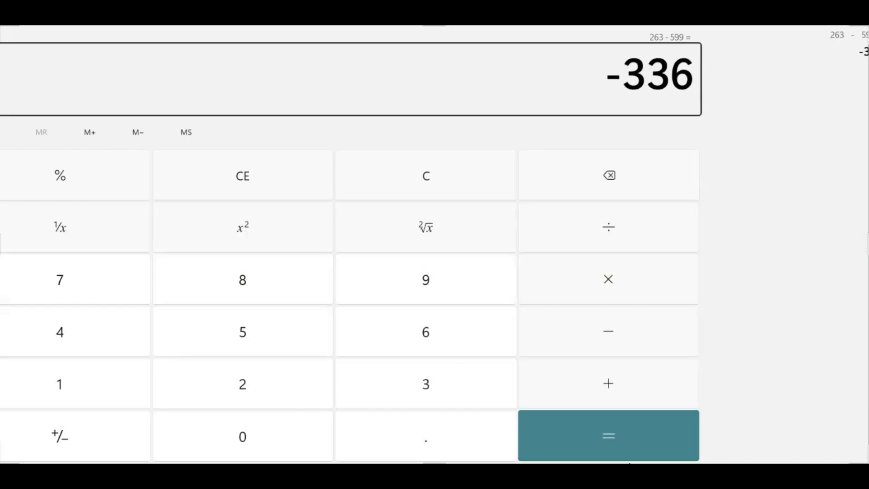
{"action": "key", "text": "minus"}
{"action": "type", "text": "79"}
{"action": "key", "text": "Return"}
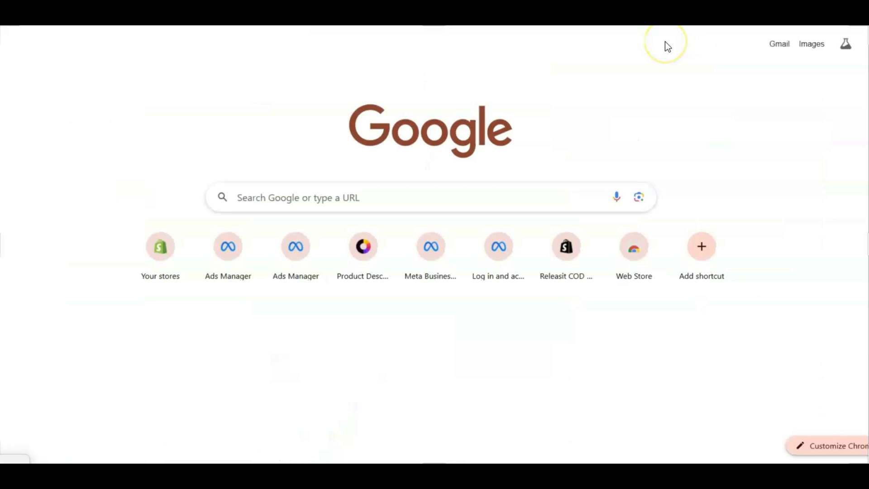
Step: Open Shopify's free trial sign-up page in the browser and place the cursor in the email address field
{"action": "type", "text": "s"}
{"action": "key", "text": "BackSpace"}
{"action": "key", "text": "BackSpace"}
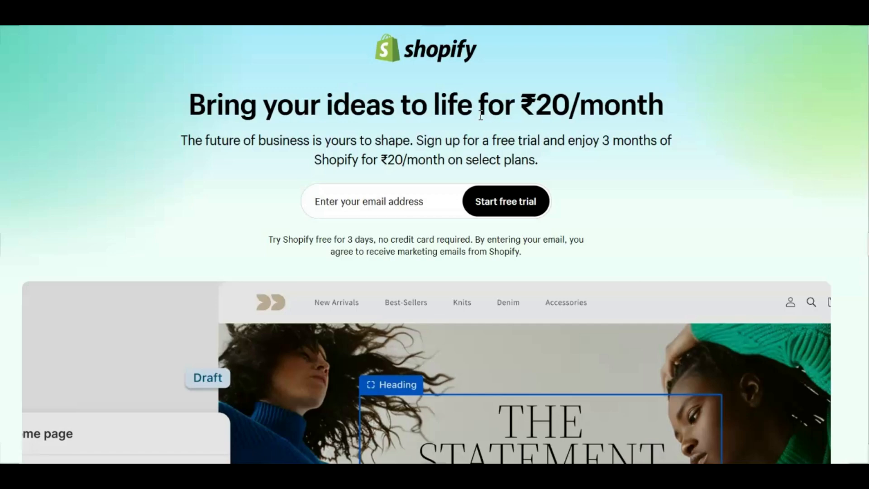
{"action": "left_click", "coordinate": [413, 205]}
{"action": "left_click", "coordinate": [388, 164]}
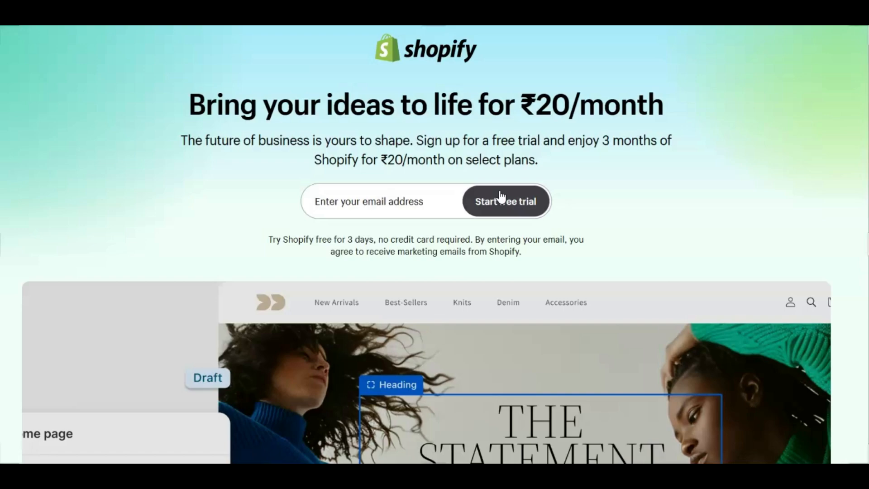
{"action": "left_click", "coordinate": [349, 202]}
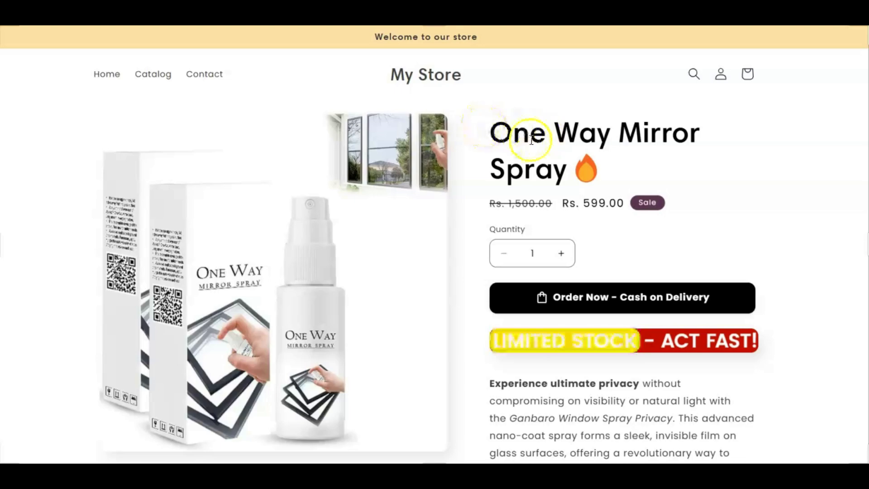
Step: Examine the title, sale price and description of the One Way Mirror Spray page in the Shopify store
{"action": "double_click", "coordinate": [500, 132]}
{"action": "left_click_drag", "start_coordinate": [522, 202], "coordinate": [583, 204]}
{"action": "scroll", "coordinate": [574, 219], "scroll_direction": "down", "scroll_amount": 15}
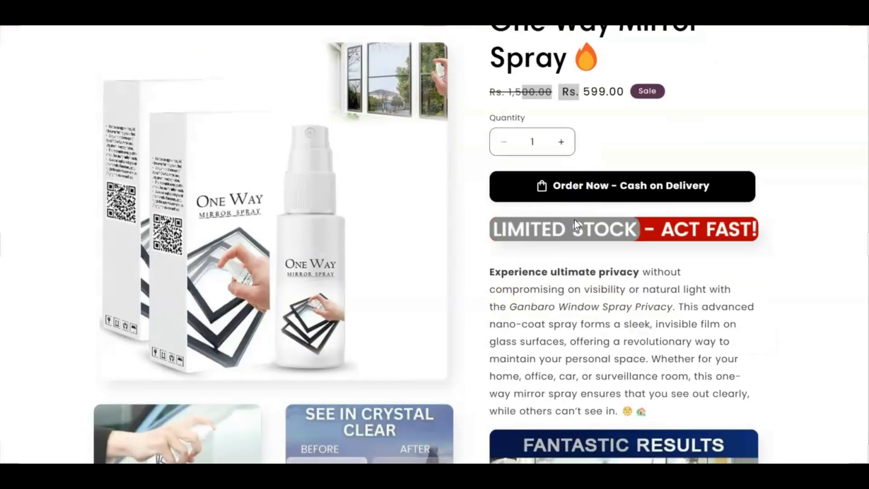
{"action": "scroll", "coordinate": [536, 235], "scroll_direction": "down", "scroll_amount": 12}
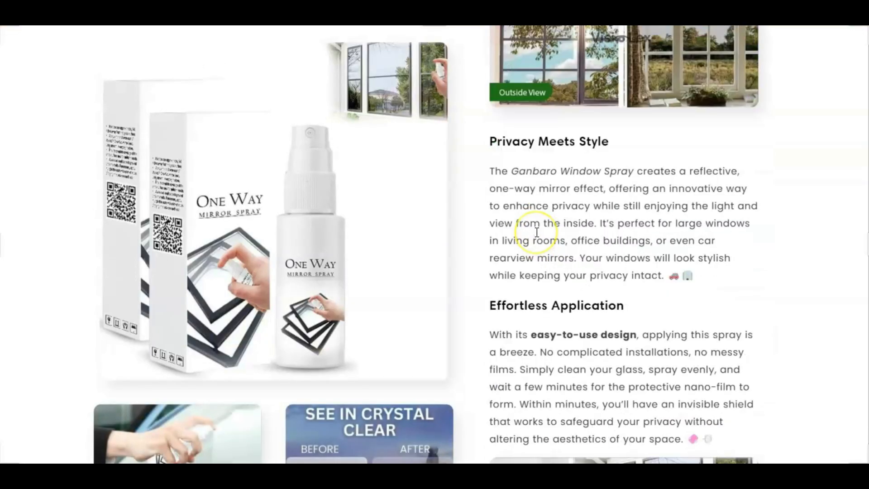
Step: Review the One Way Mirror Spray page's full description and images, highlighting its sale price and product title
{"action": "scroll", "coordinate": [536, 232], "scroll_direction": "down", "scroll_amount": 12}
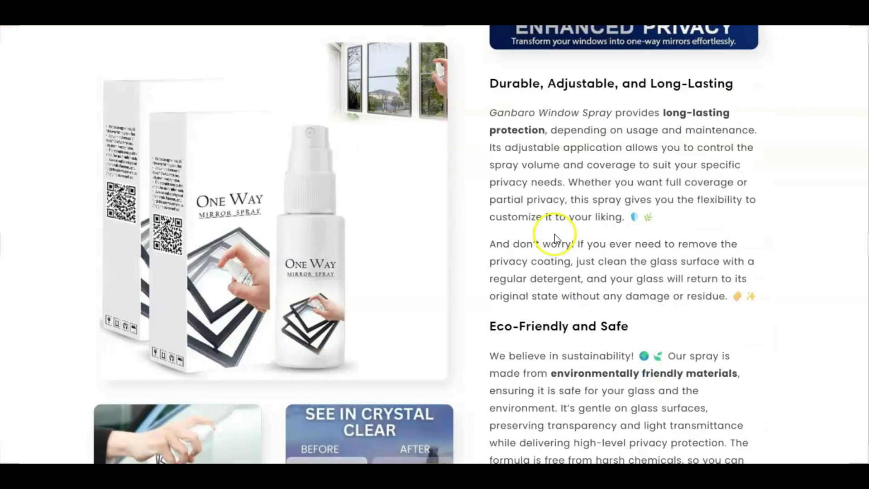
{"action": "scroll", "coordinate": [555, 236], "scroll_direction": "down", "scroll_amount": 12}
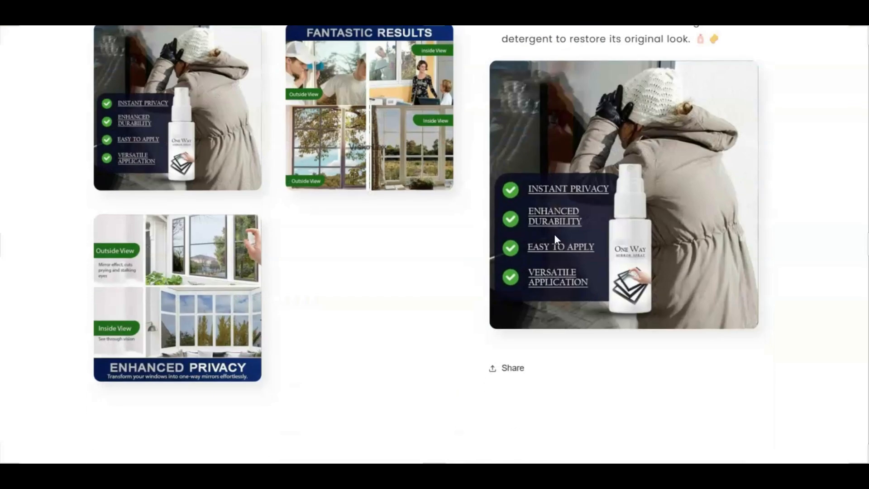
{"action": "scroll", "coordinate": [555, 236], "scroll_direction": "up", "scroll_amount": 15}
{"action": "scroll", "coordinate": [555, 234], "scroll_direction": "up", "scroll_amount": 15}
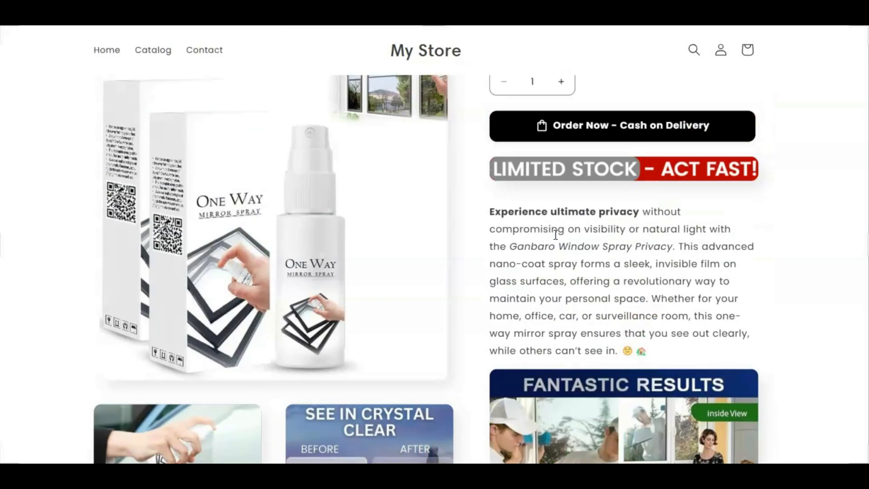
{"action": "scroll", "coordinate": [555, 234], "scroll_direction": "up", "scroll_amount": 4}
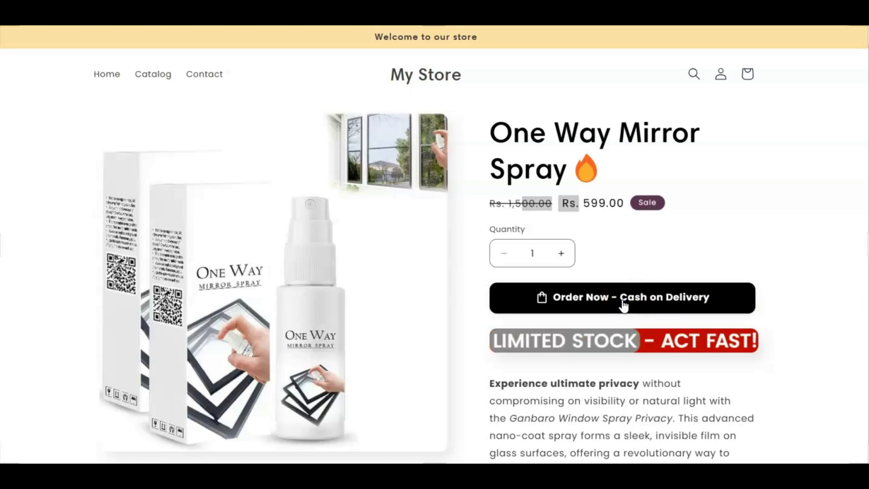
{"action": "double_click", "coordinate": [593, 204]}
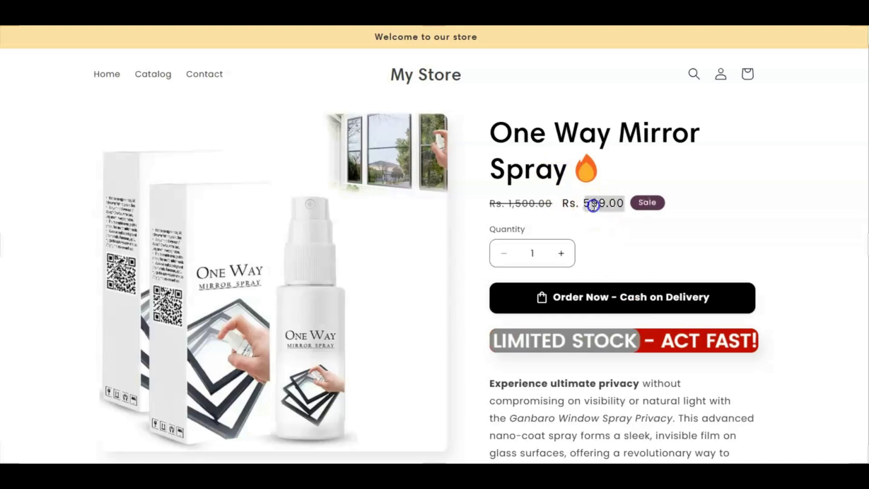
{"action": "triple_click", "coordinate": [489, 141]}
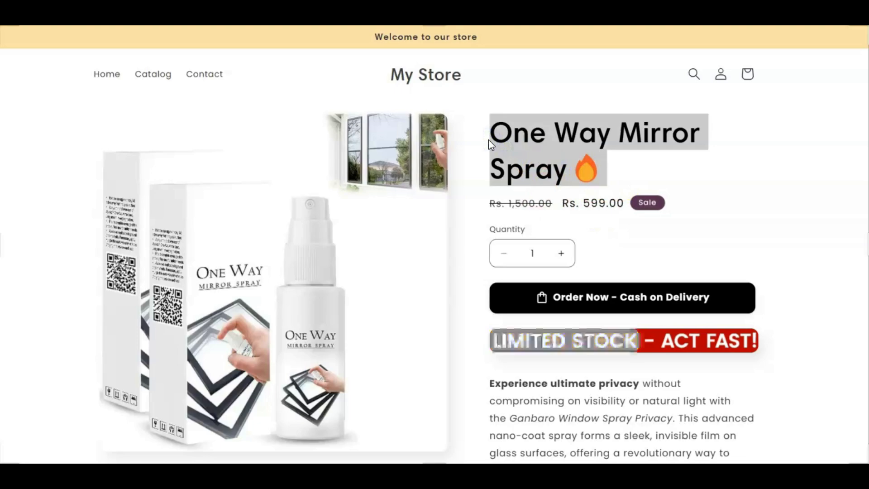
{"action": "left_click", "coordinate": [563, 72]}
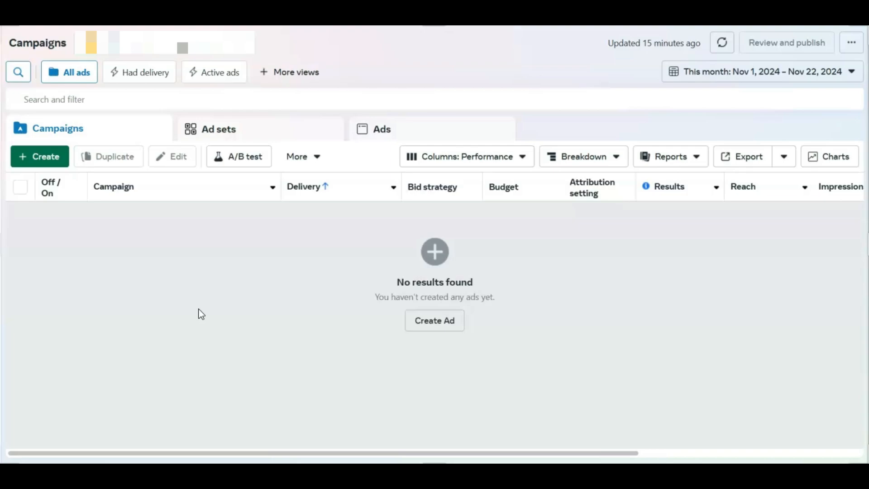
Step: Switch to Meta Ads Manager and start a new campaign with the sales objective
{"action": "left_click", "coordinate": [41, 156]}
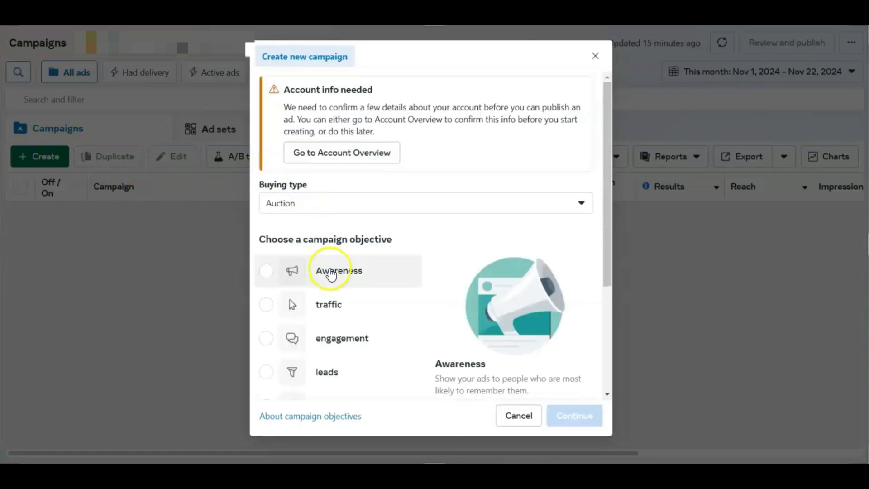
{"action": "scroll", "coordinate": [330, 274], "scroll_direction": "down", "scroll_amount": 3}
{"action": "left_click", "coordinate": [304, 275]}
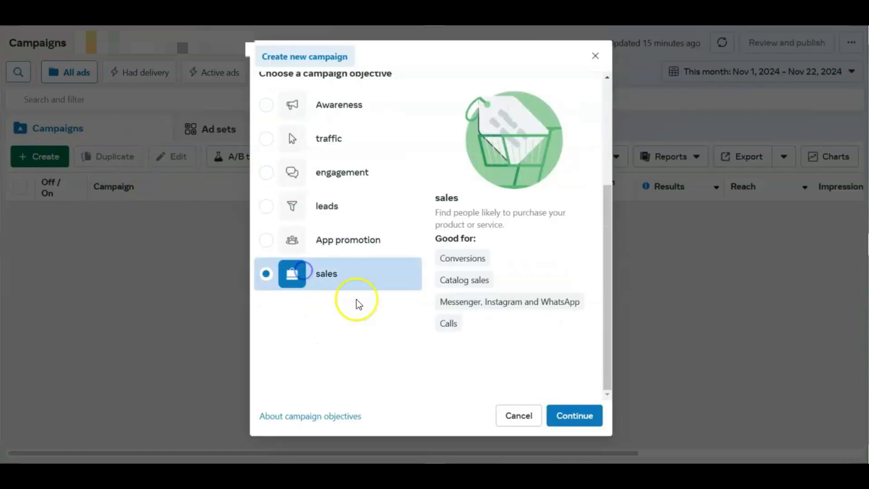
{"action": "left_click", "coordinate": [569, 413]}
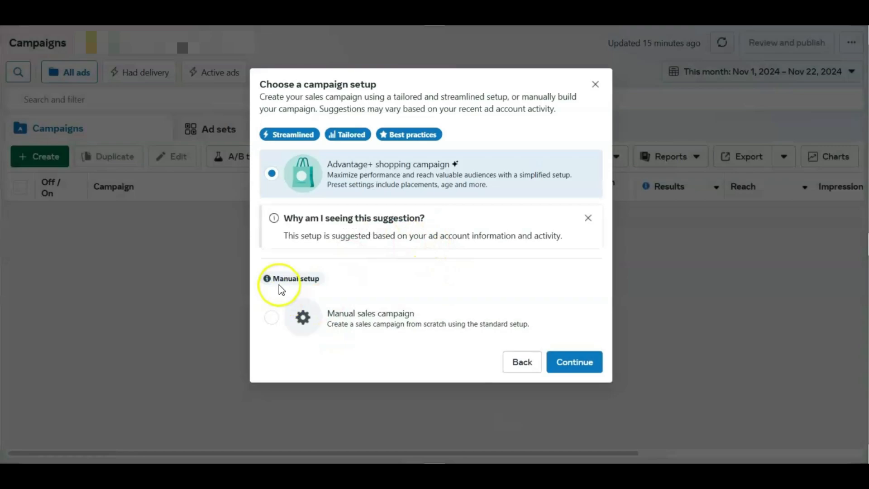
Step: Choose the manual sales campaign setup and create the campaign draft
{"action": "mouse_move", "coordinate": [268, 277]}
{"action": "left_click_drag", "start_coordinate": [270, 278], "coordinate": [335, 281]}
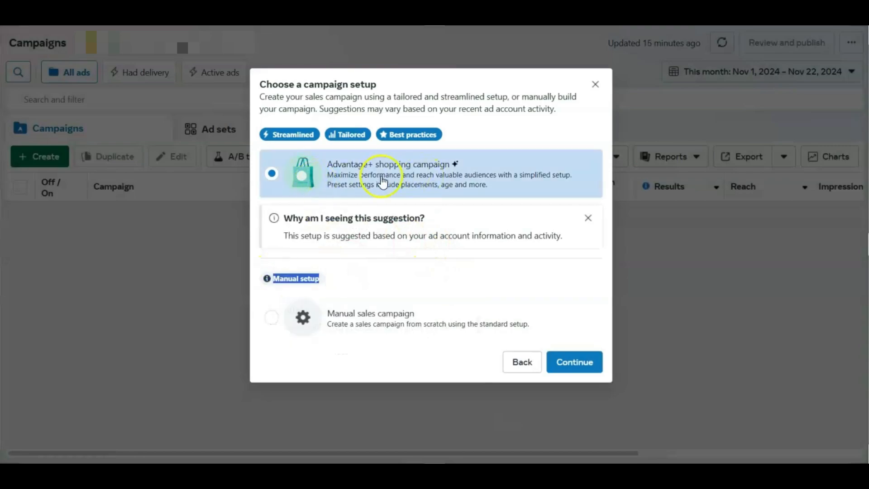
{"action": "left_click", "coordinate": [345, 325]}
{"action": "left_click", "coordinate": [590, 367]}
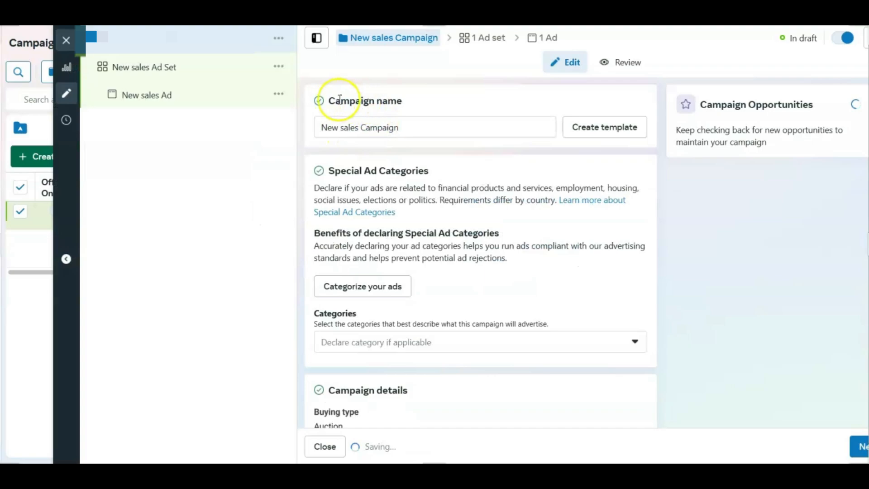
Step: Rename the new sales campaign as P1
{"action": "left_click_drag", "start_coordinate": [330, 96], "coordinate": [300, 131]}
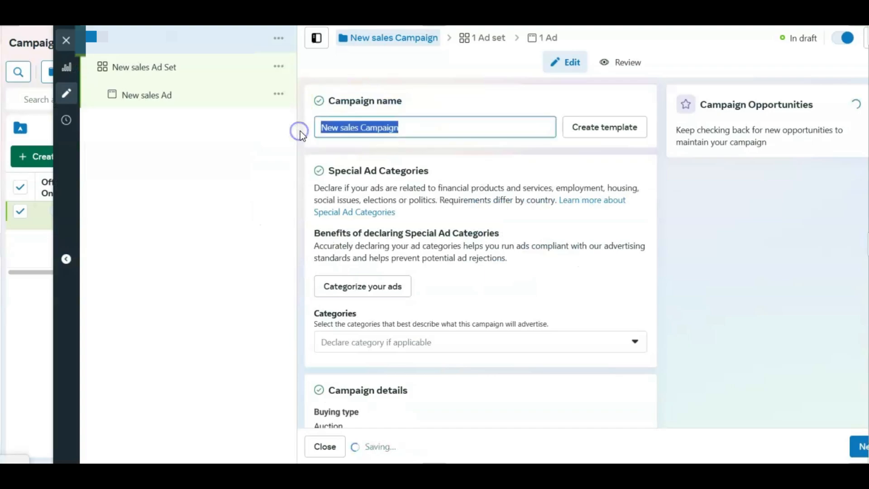
{"action": "type", "text": "P1"}
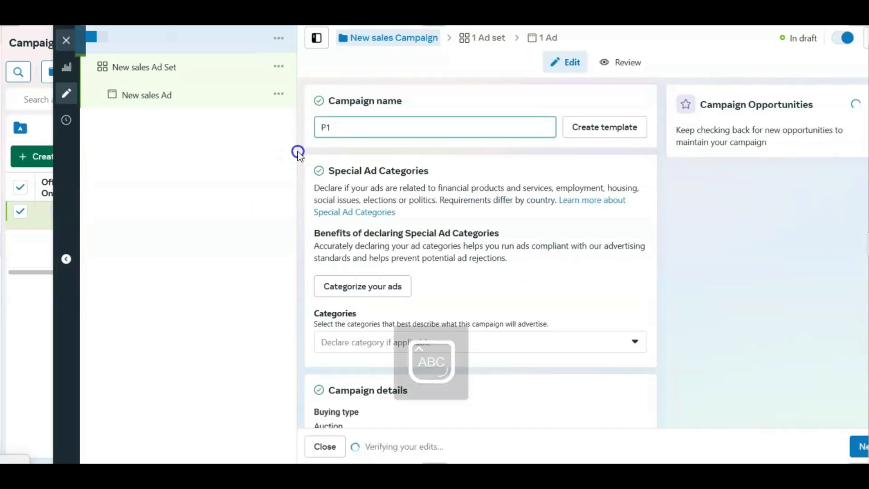
{"action": "left_click", "coordinate": [299, 153]}
{"action": "left_click", "coordinate": [199, 294]}
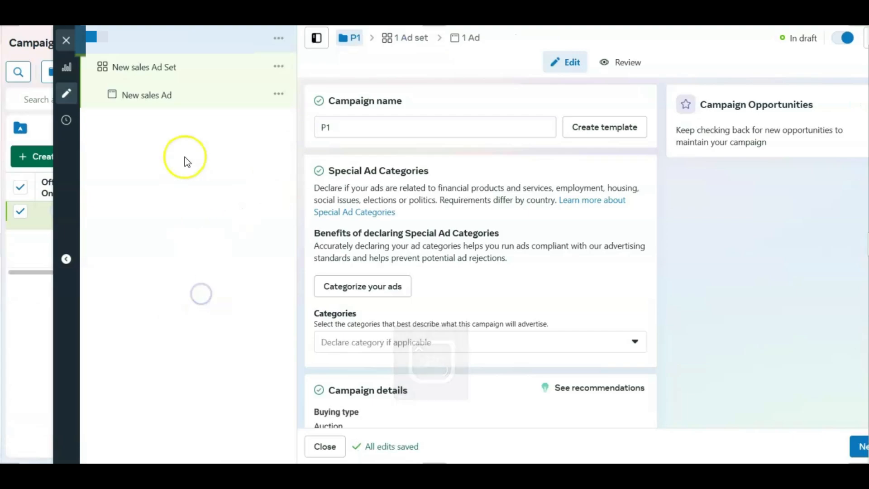
Step: Turn off Advantage+ catalog ads for the P1 campaign and dismiss the help tip
{"action": "scroll", "coordinate": [441, 268], "scroll_direction": "down", "scroll_amount": 4}
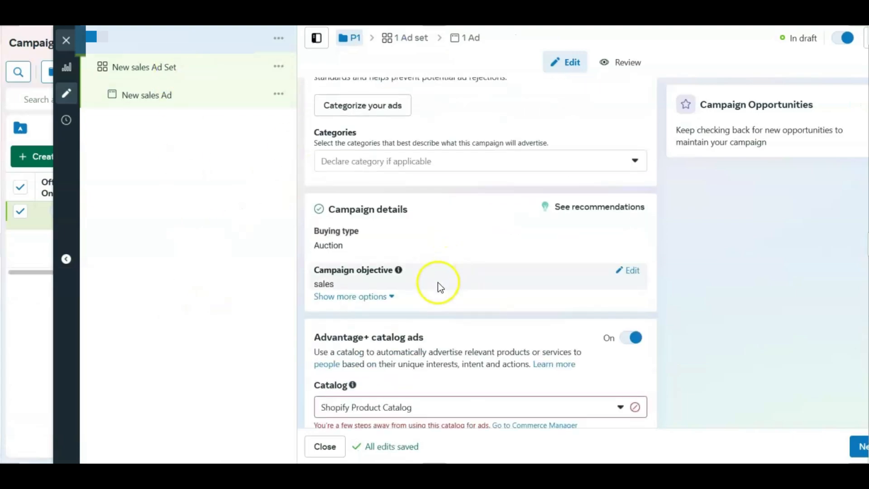
{"action": "scroll", "coordinate": [439, 283], "scroll_direction": "up", "scroll_amount": 2}
{"action": "scroll", "coordinate": [571, 349], "scroll_direction": "down", "scroll_amount": 2}
{"action": "left_click", "coordinate": [633, 338]}
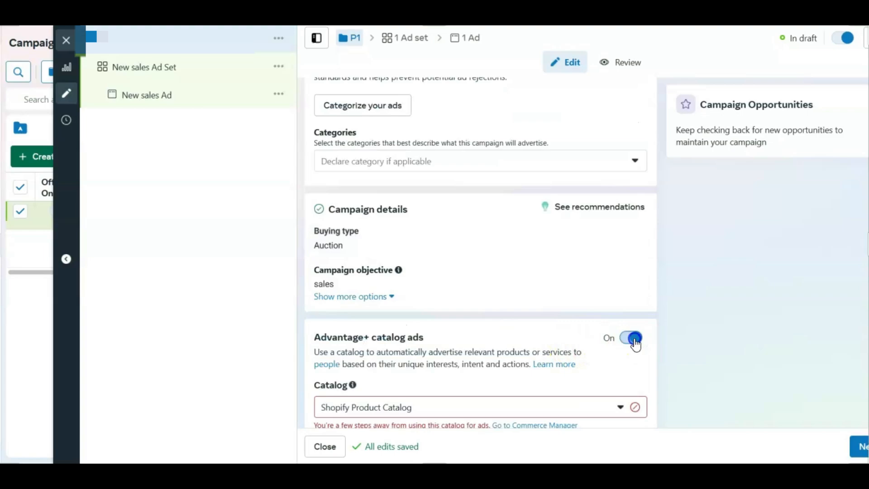
{"action": "scroll", "coordinate": [363, 282], "scroll_direction": "up", "scroll_amount": 4}
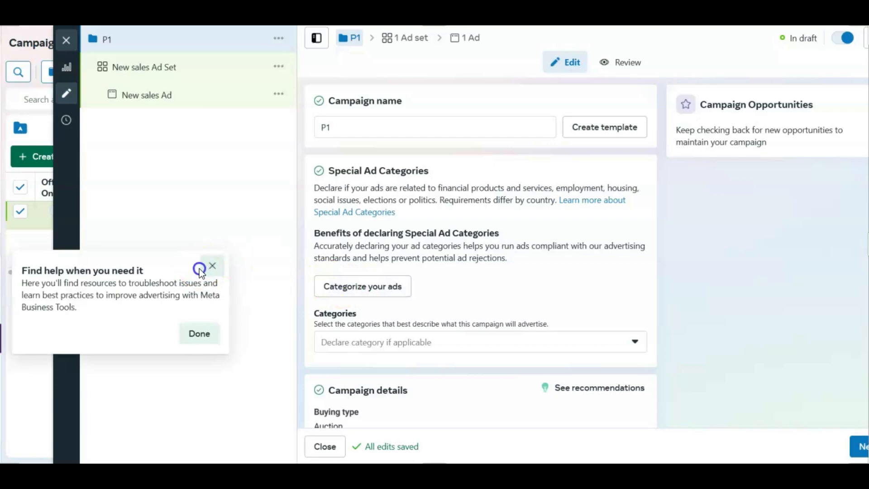
{"action": "left_click", "coordinate": [211, 266]}
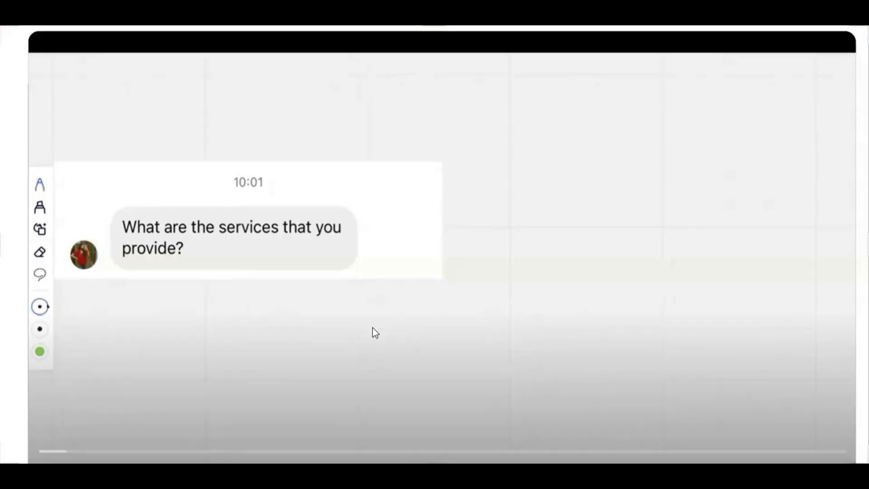
Step: Switch to the YouTube video Best Dropshipping Service For Indian Dropshipping 2024 and highlight its title
{"action": "scroll", "coordinate": [357, 317], "scroll_direction": "down", "scroll_amount": 3}
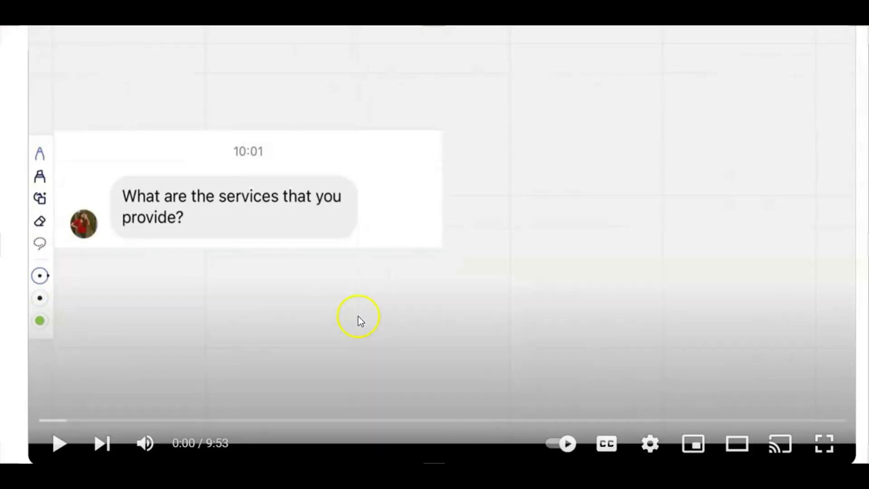
{"action": "left_click_drag", "start_coordinate": [27, 398], "coordinate": [496, 390]}
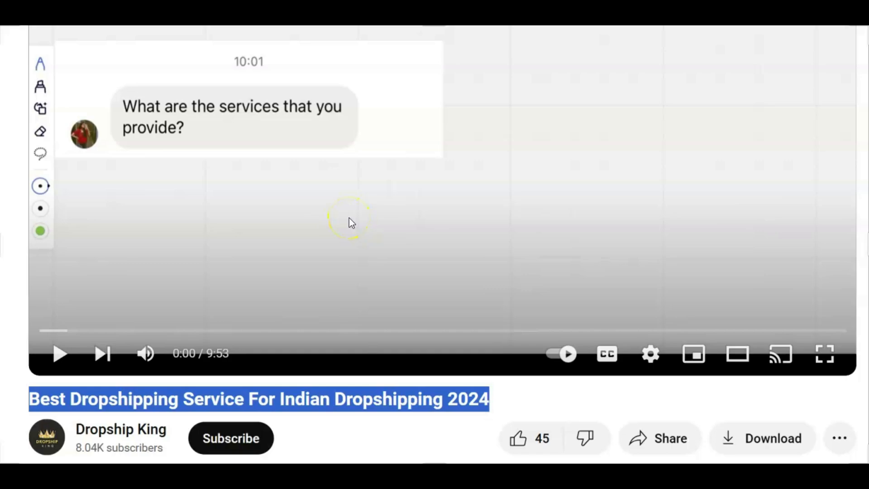
{"action": "scroll", "coordinate": [349, 218], "scroll_direction": "up", "scroll_amount": 3}
{"action": "scroll", "coordinate": [349, 218], "scroll_direction": "down", "scroll_amount": 1}
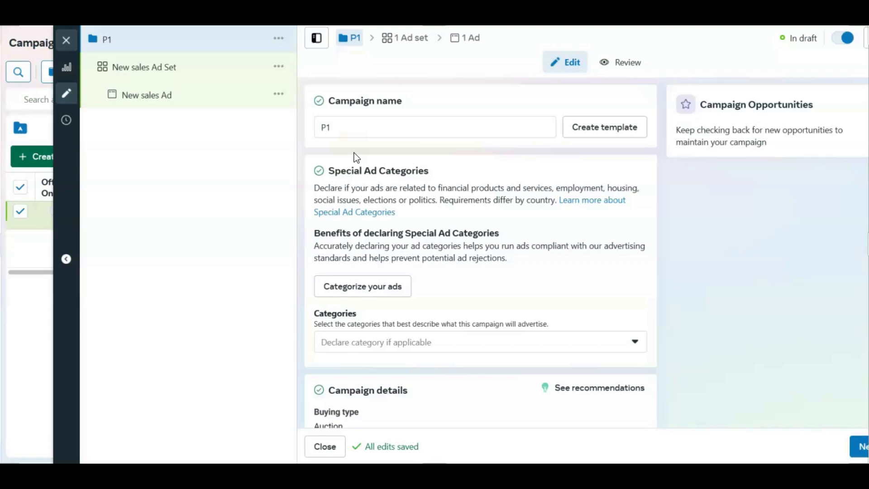
Step: Return to Ads Manager and set the daily budget of New sales Ad Set to ₹879
{"action": "left_click", "coordinate": [188, 67]}
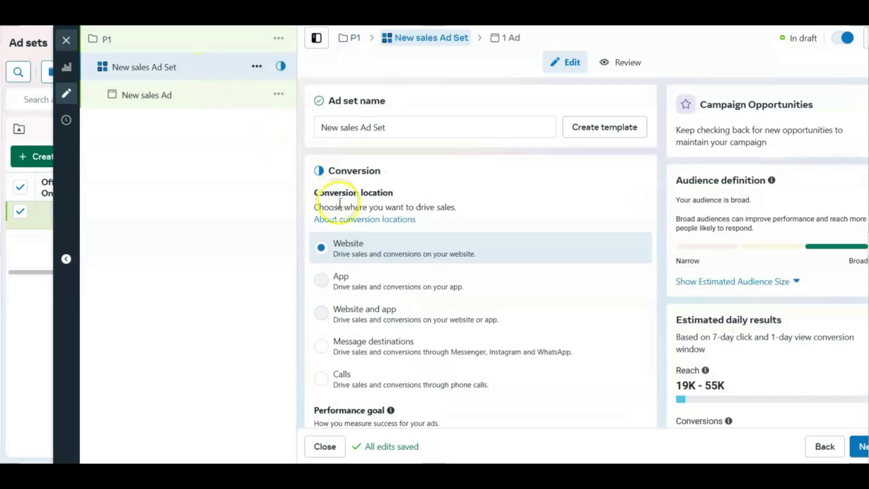
{"action": "scroll", "coordinate": [334, 201], "scroll_direction": "down", "scroll_amount": 4}
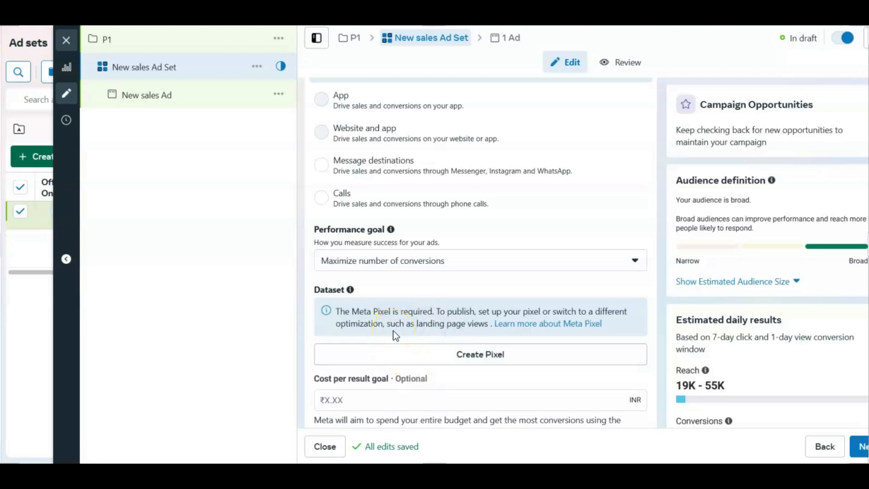
{"action": "scroll", "coordinate": [396, 335], "scroll_direction": "down", "scroll_amount": 5}
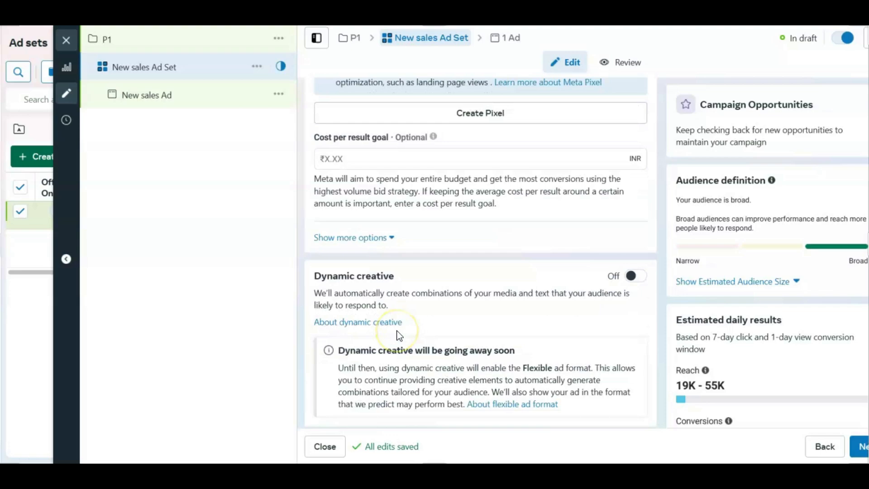
{"action": "scroll", "coordinate": [399, 335], "scroll_direction": "down", "scroll_amount": 4}
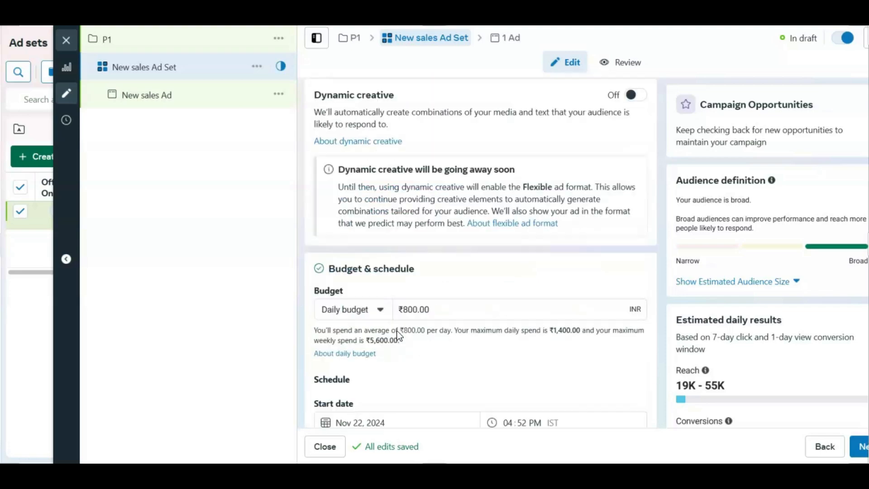
{"action": "left_click_drag", "start_coordinate": [442, 308], "coordinate": [383, 311]}
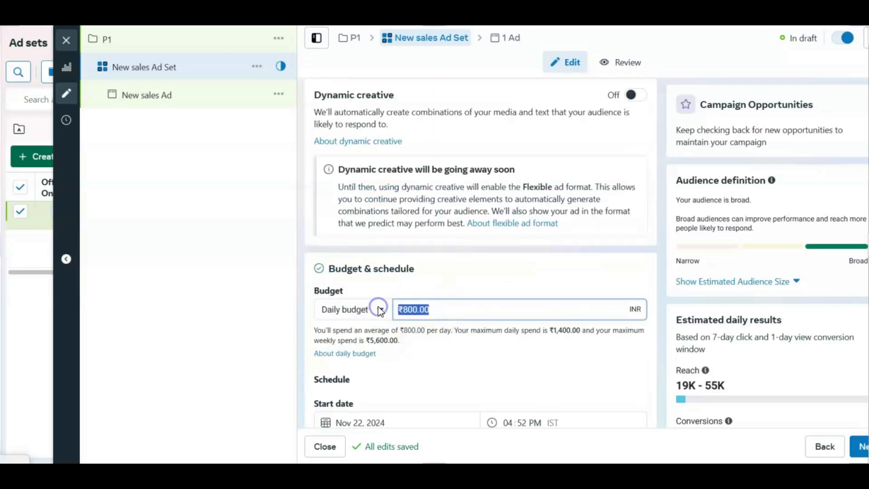
{"action": "type", "text": "879"}
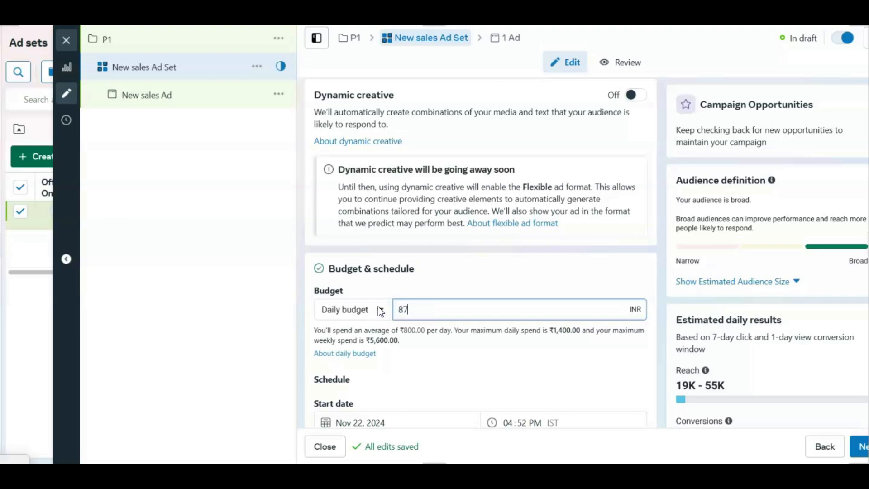
{"action": "left_click", "coordinate": [453, 283]}
Step: Switch the ad set from Advantage+ audience to the original audience options
{"action": "scroll", "coordinate": [452, 297], "scroll_direction": "down", "scroll_amount": 13}
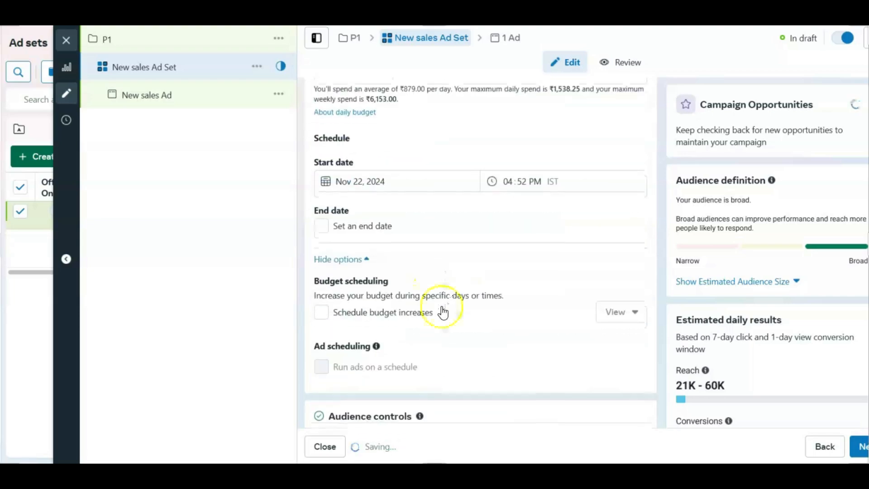
{"action": "scroll", "coordinate": [466, 314], "scroll_direction": "down", "scroll_amount": 3}
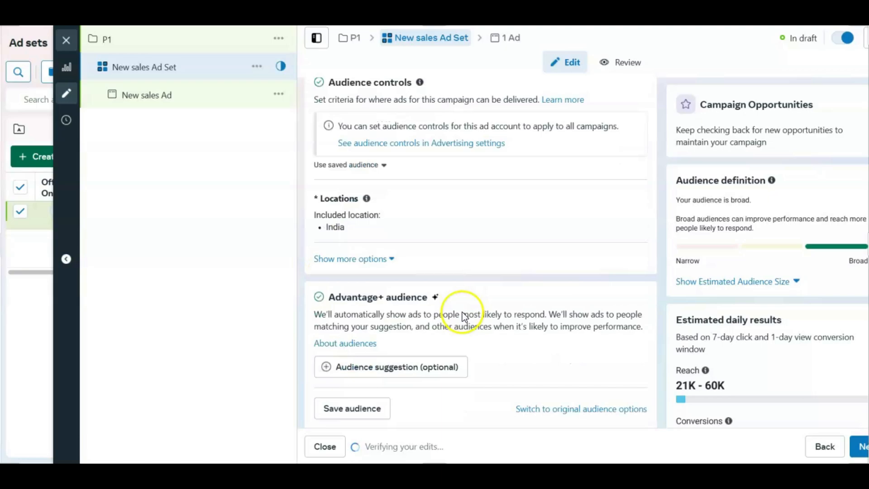
{"action": "left_click", "coordinate": [581, 383]}
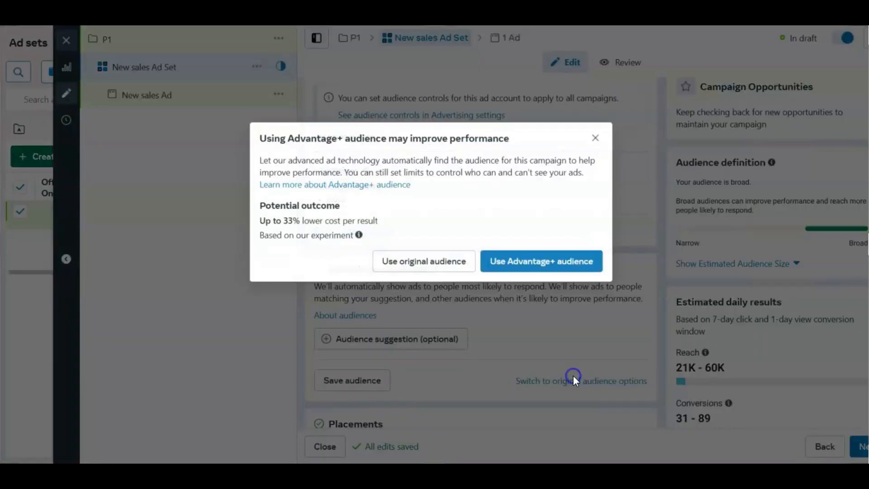
{"action": "left_click", "coordinate": [446, 266]}
Step: Edit the ad set's audience locations to keep India included and exclude Andaman and Nicobar Islands
{"action": "scroll", "coordinate": [383, 230], "scroll_direction": "down", "scroll_amount": 8}
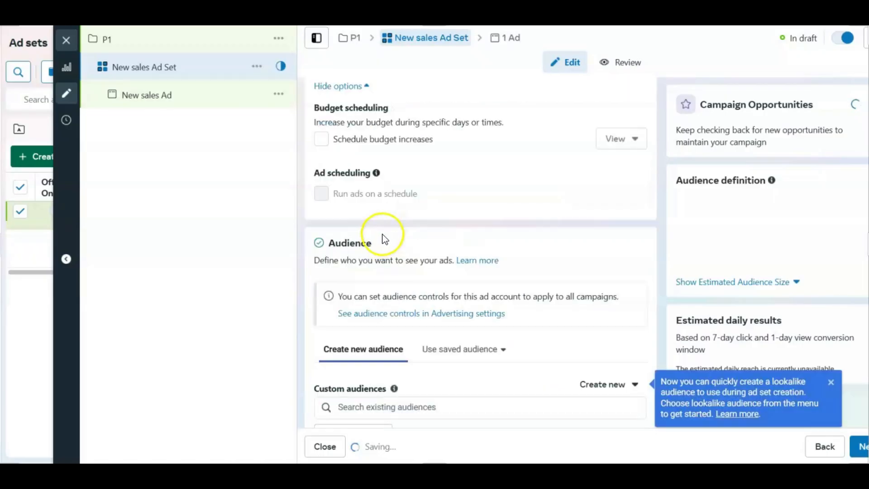
{"action": "scroll", "coordinate": [385, 269], "scroll_direction": "down", "scroll_amount": 1}
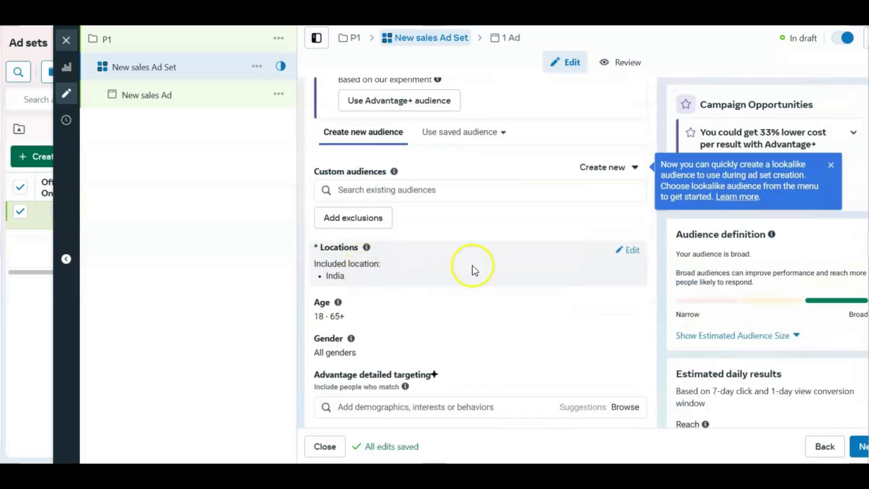
{"action": "left_click", "coordinate": [622, 249]}
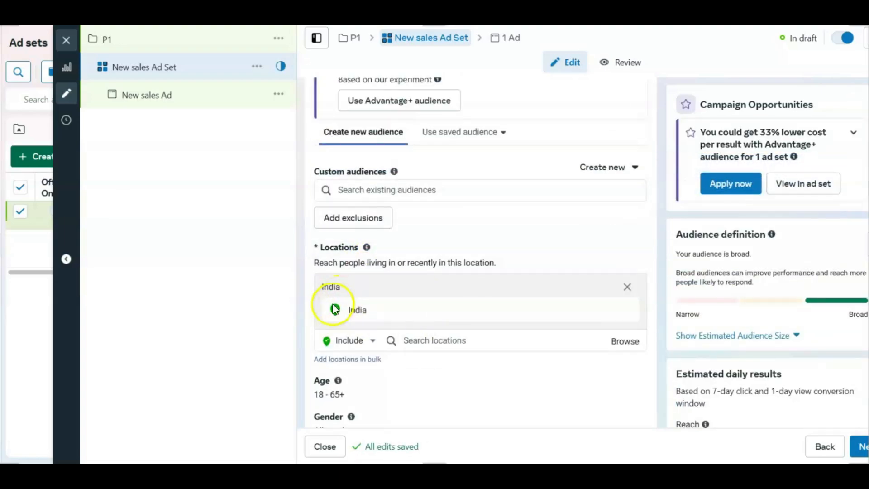
{"action": "left_click", "coordinate": [357, 340]}
{"action": "left_click", "coordinate": [360, 370]}
{"action": "left_click", "coordinate": [479, 341]}
{"action": "type", "text": "ANDAMAN"}
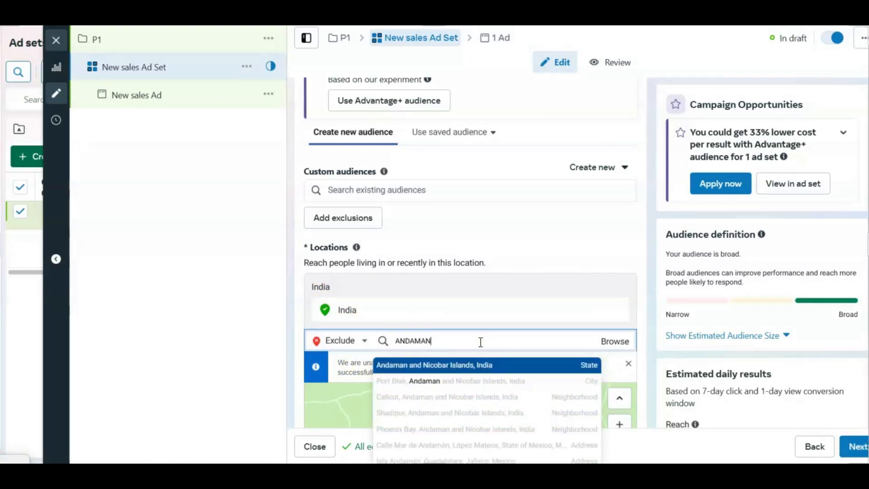
{"action": "key", "text": "Return"}
Step: Exclude the state of Jammu and Kashmir and the place Lakshwadeep from the audience locations
{"action": "type", "text": "JAMM"}
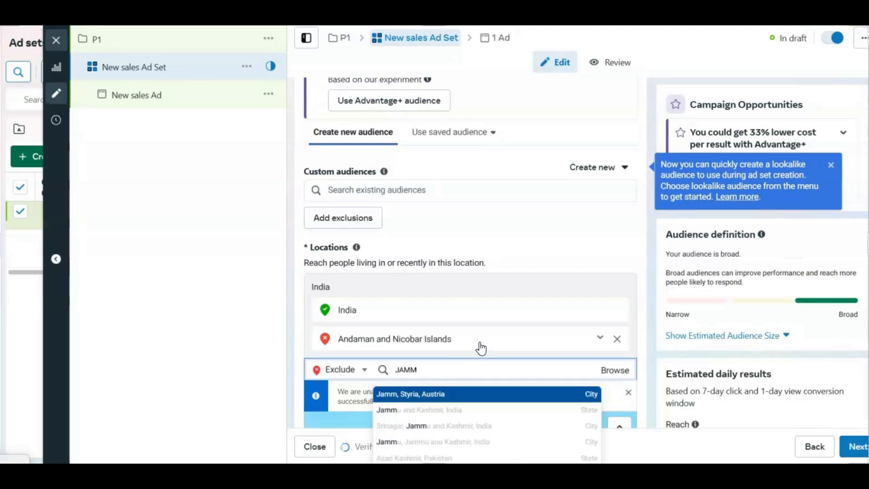
{"action": "key", "text": "Down"}
{"action": "key", "text": "Return"}
{"action": "type", "text": "LAKSHA"}
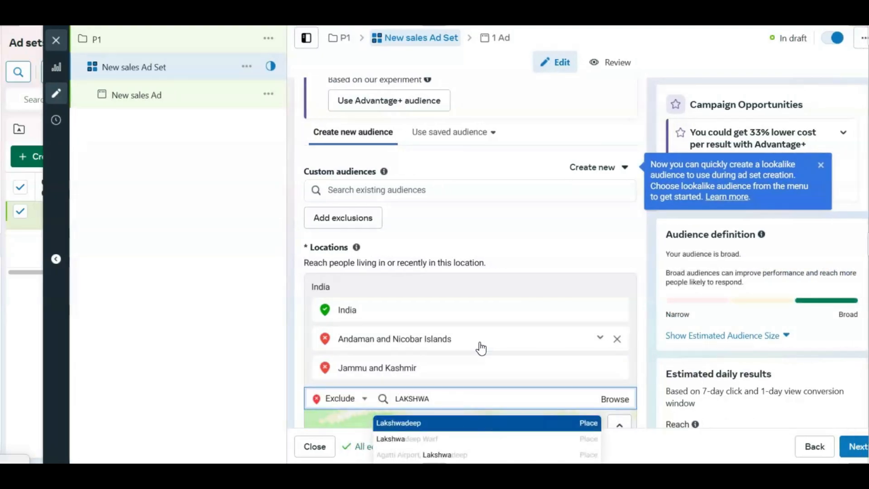
{"action": "key", "text": "Return"}
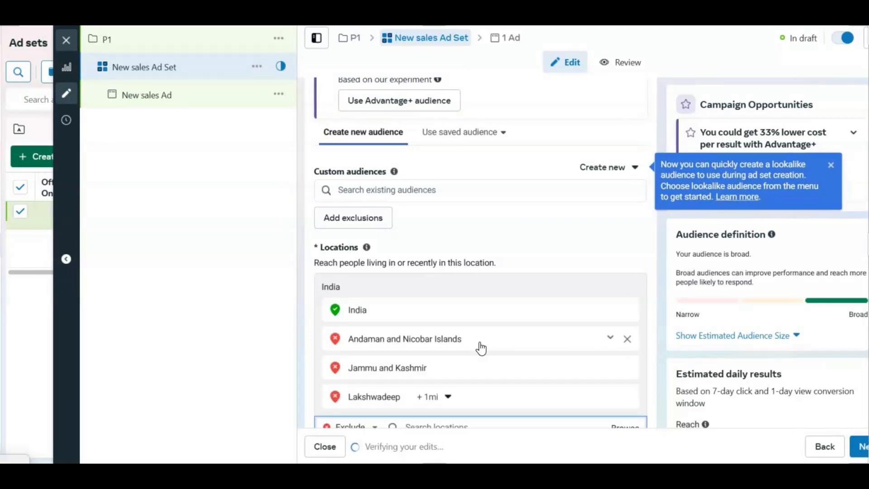
Step: Add the states of Bihar and Manipur to the excluded audience locations
{"action": "type", "text": "BIHAR"}
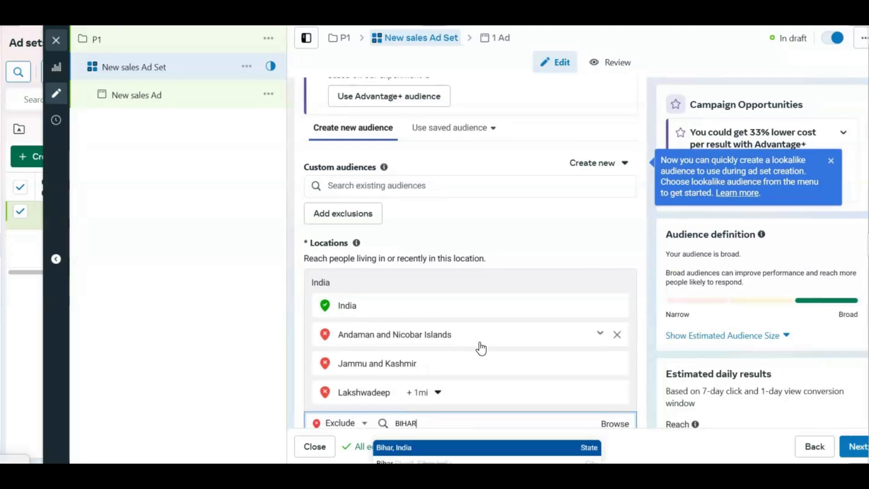
{"action": "key", "text": "Return"}
{"action": "type", "text": "MANIPUR"}
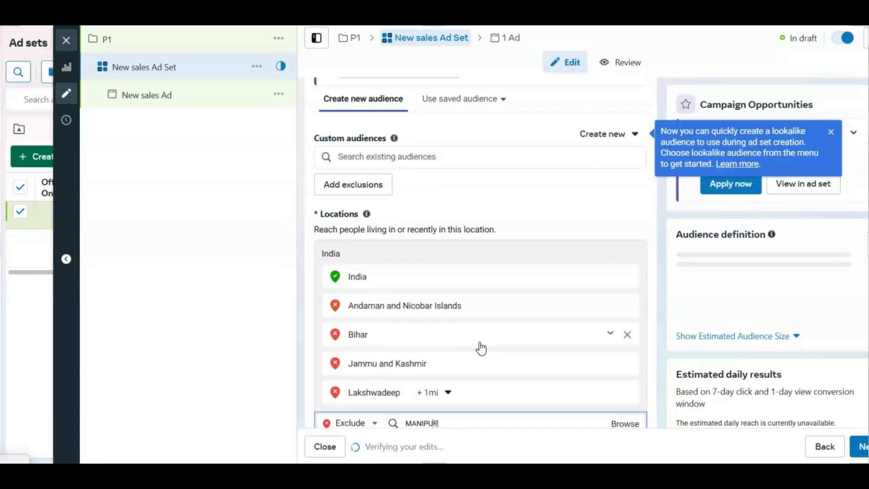
{"action": "key", "text": "Return"}
Step: Exclude the Indian states of Assam and Meghalaya from the audience locations
{"action": "type", "text": "ASSAM"}
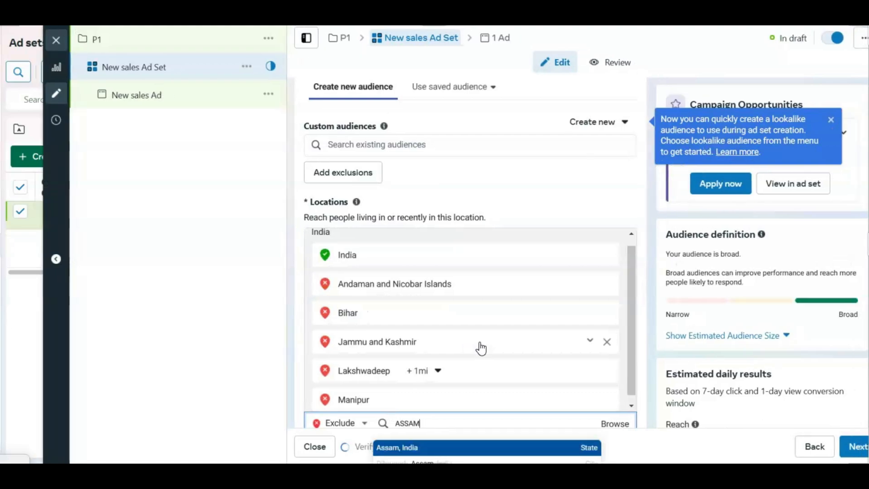
{"action": "key", "text": "Return"}
{"action": "type", "text": "MEGHA"}
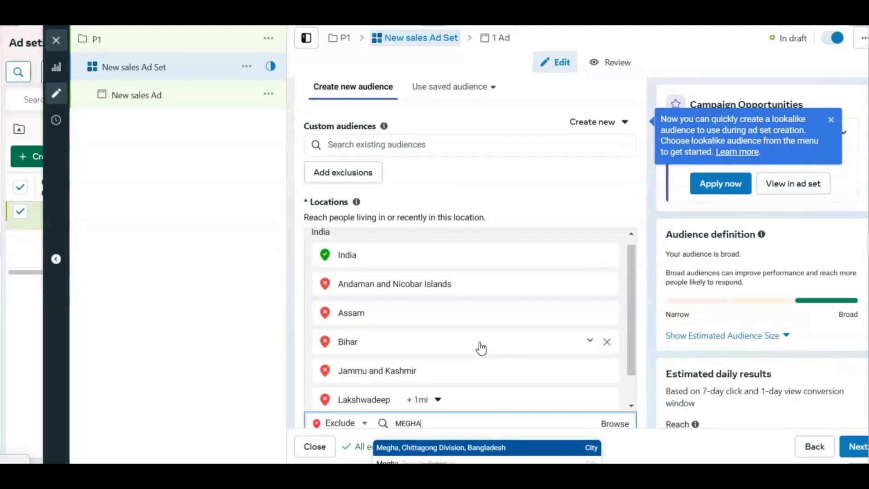
{"action": "type", "text": "LA"}
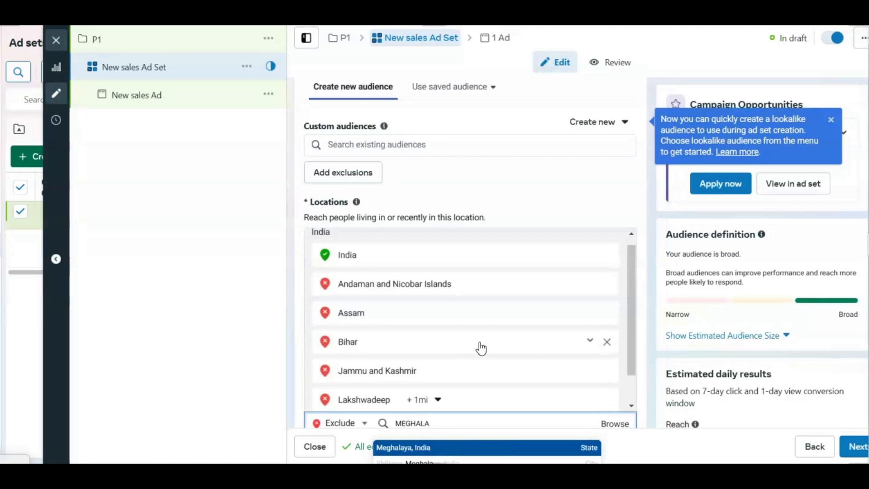
{"action": "key", "text": "Return"}
Step: Add Mizoram and Tripura to the excluded audience locations
{"action": "type", "text": "MIZORAM"}
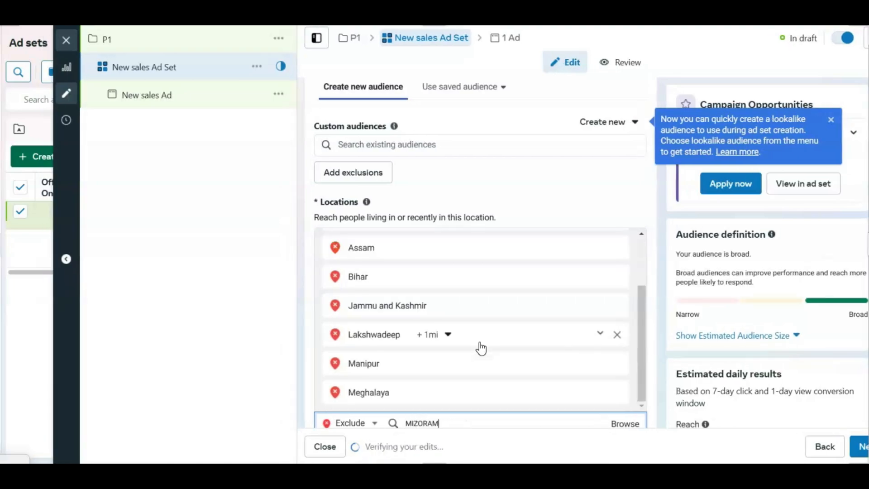
{"action": "key", "text": "Return"}
{"action": "type", "text": "TRIPURA"}
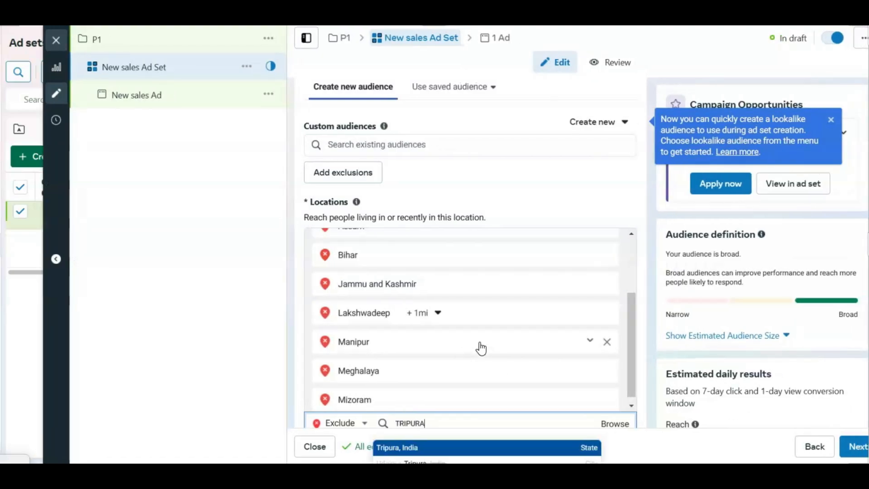
{"action": "key", "text": "Return"}
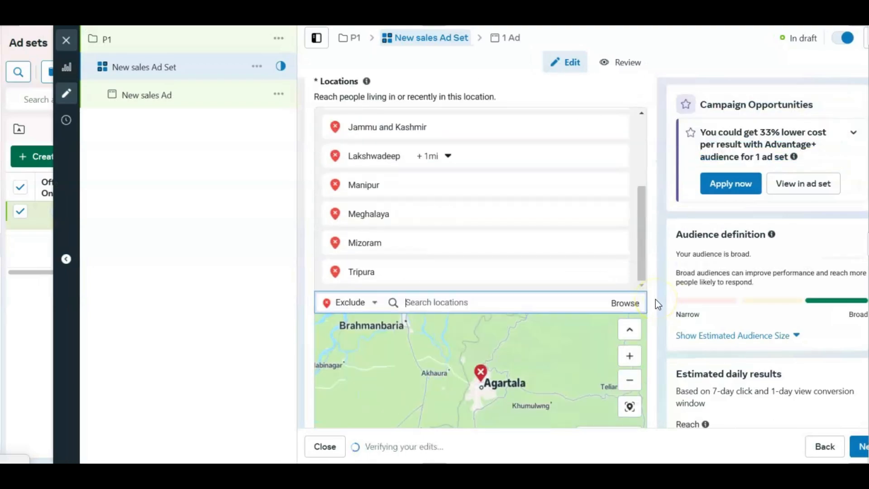
Step: Search detailed targeting for "vehicle" and add the interest Vehicles (transportation)
{"action": "scroll", "coordinate": [655, 299], "scroll_direction": "down", "scroll_amount": 4}
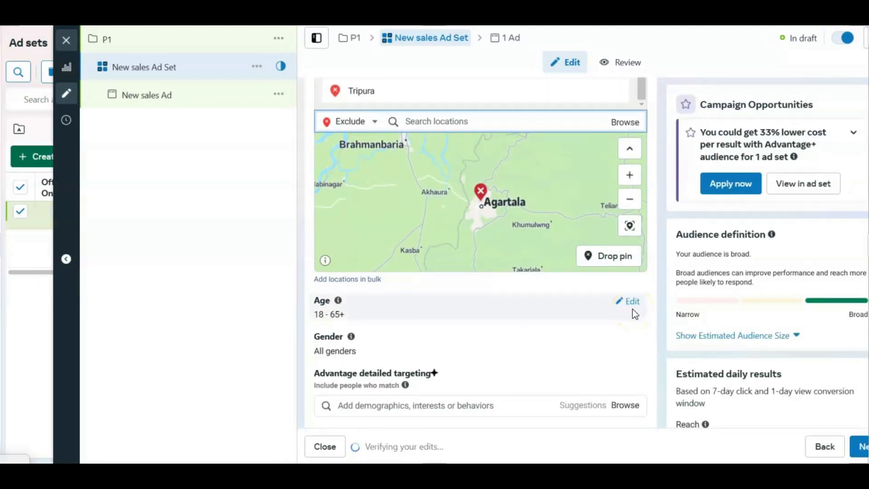
{"action": "scroll", "coordinate": [385, 319], "scroll_direction": "down", "scroll_amount": 1}
{"action": "left_click_drag", "start_coordinate": [316, 313], "coordinate": [423, 317]}
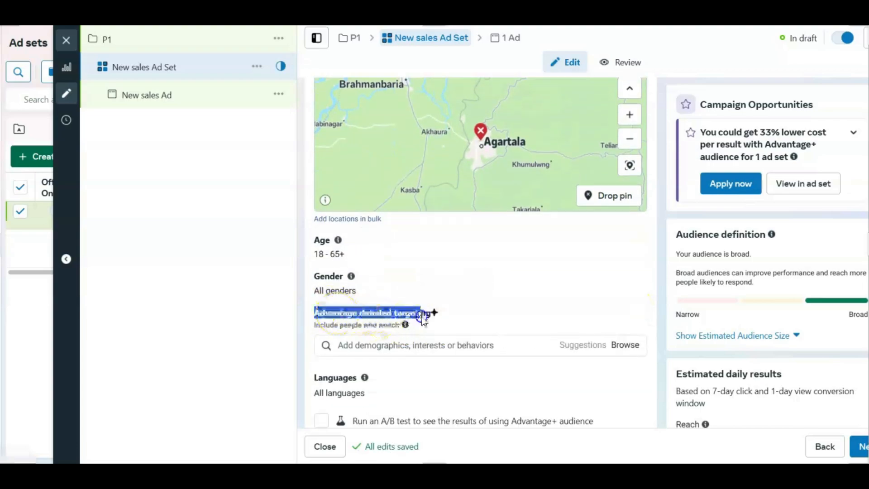
{"action": "left_click", "coordinate": [410, 345]}
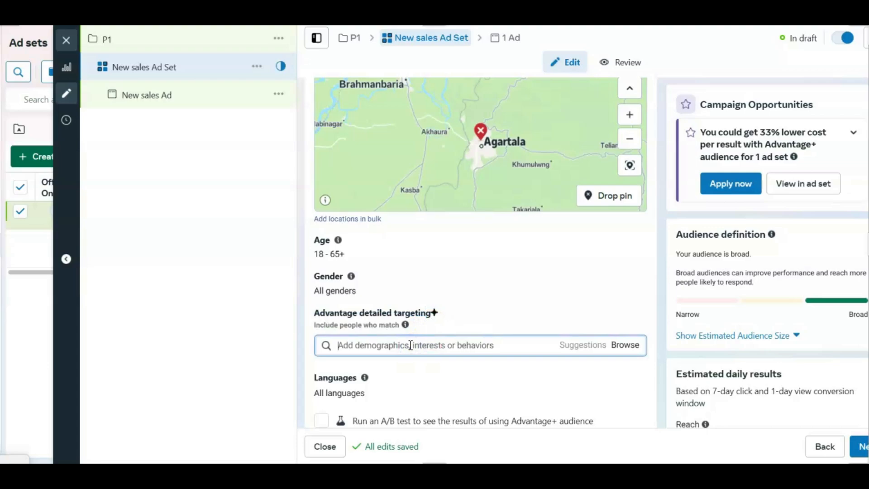
{"action": "type", "text": "vehicle"}
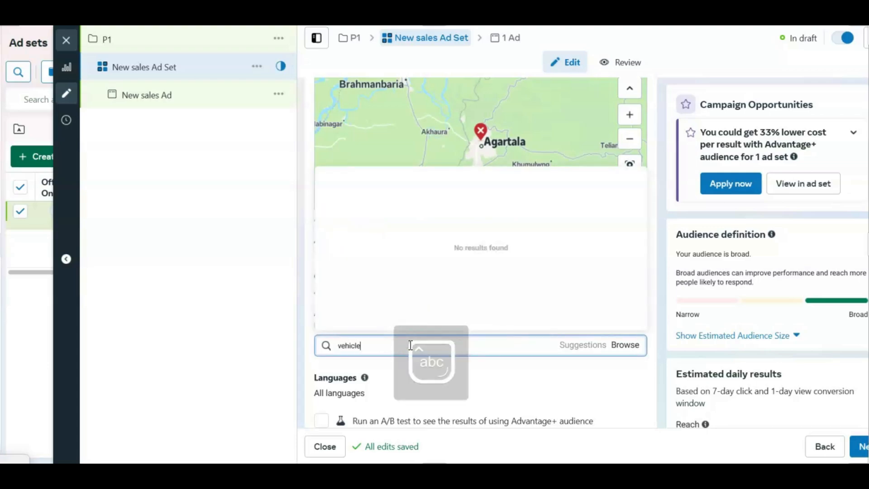
{"action": "left_click", "coordinate": [339, 177]}
Step: Add the interest Mirror (home furnishings) to the detailed targeting and highlight its name in the list
{"action": "scroll", "coordinate": [385, 362], "scroll_direction": "down", "scroll_amount": 4}
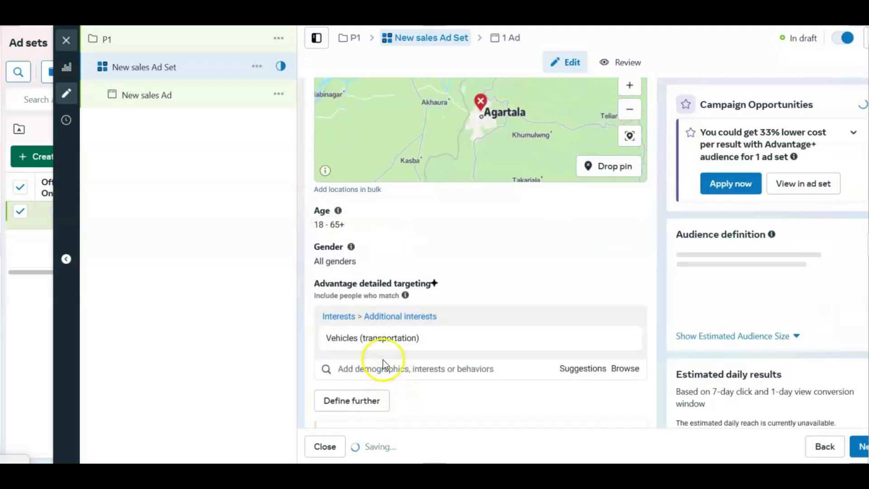
{"action": "left_click", "coordinate": [357, 217]}
{"action": "type", "text": "mid"}
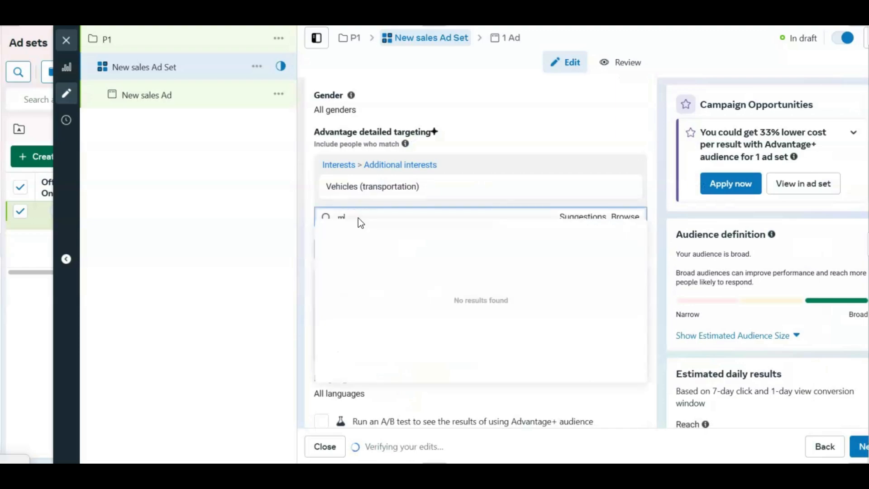
{"action": "type", "text": "r"}
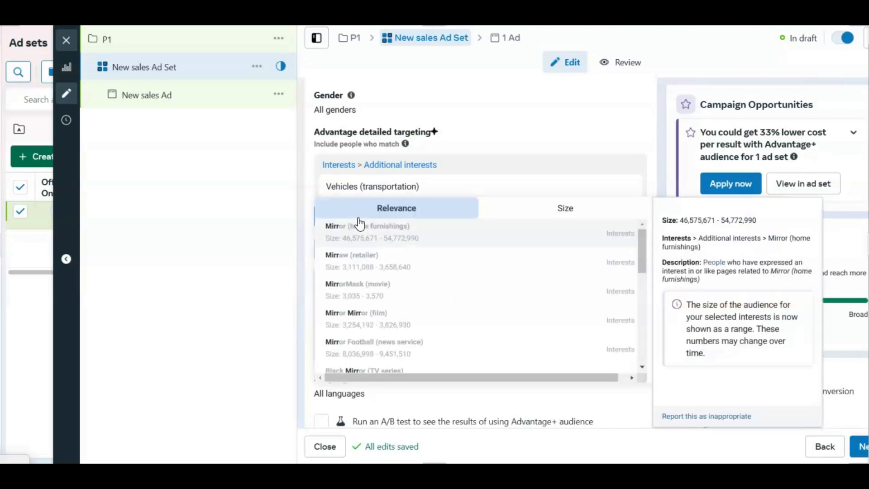
{"action": "left_click", "coordinate": [359, 236]}
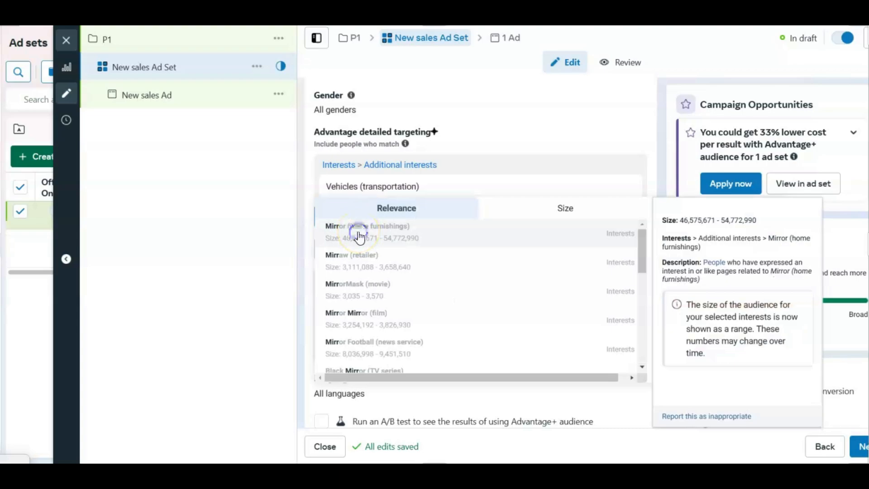
{"action": "left_click", "coordinate": [358, 232]}
{"action": "double_click", "coordinate": [333, 188]}
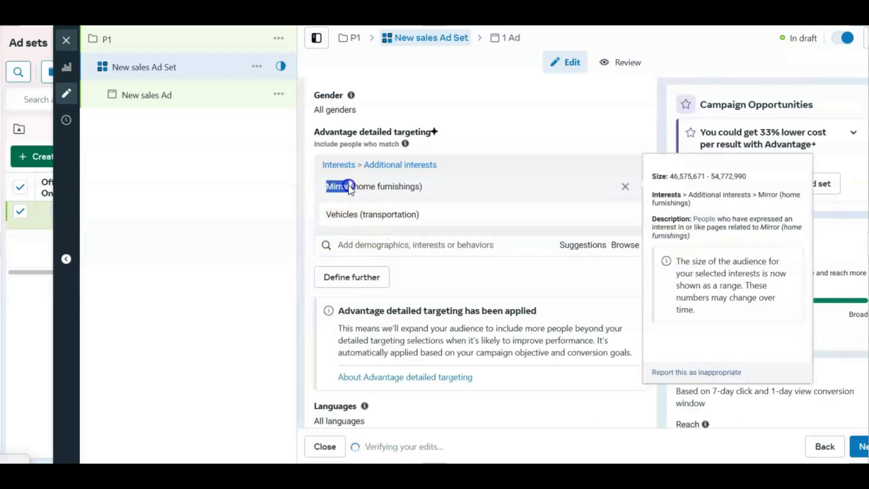
{"action": "left_click_drag", "start_coordinate": [355, 186], "coordinate": [413, 187]}
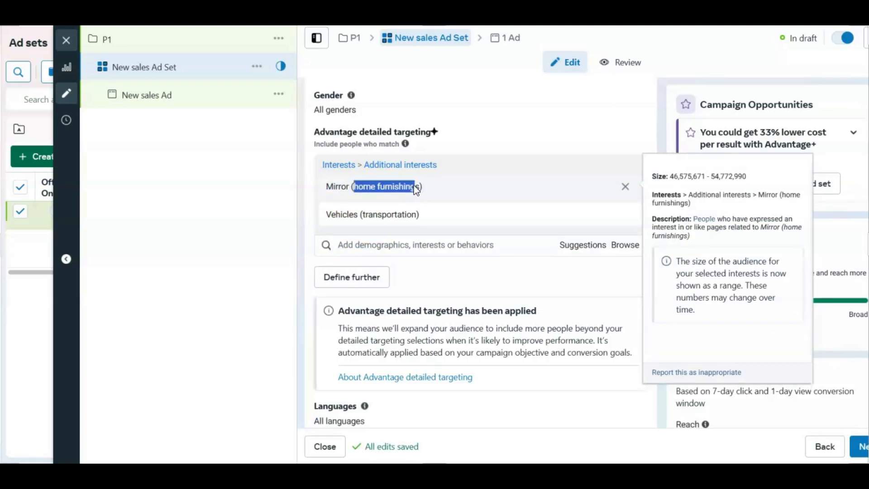
{"action": "left_click_drag", "start_coordinate": [330, 190], "coordinate": [428, 188]}
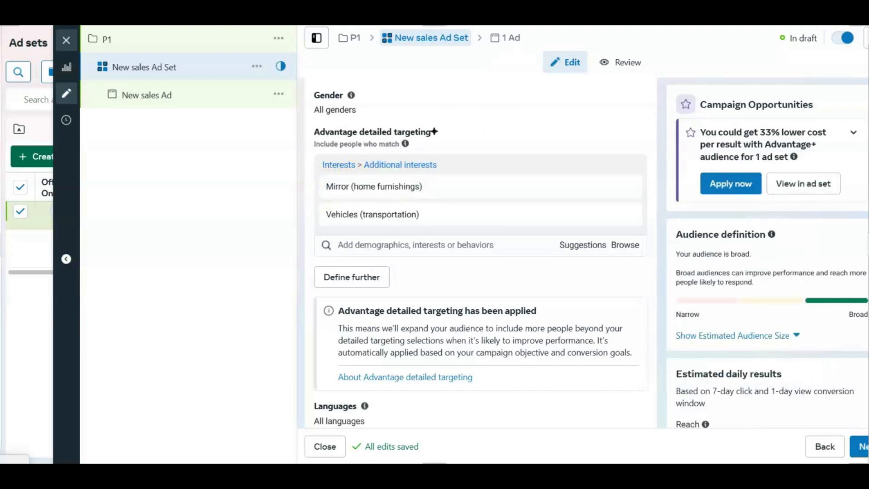
Step: Add the suggested interests Glass (industrial materials & equipment) and Interior design (design) to the detailed targeting
{"action": "left_click", "coordinate": [577, 240]}
{"action": "scroll", "coordinate": [590, 155], "scroll_direction": "down", "scroll_amount": 3}
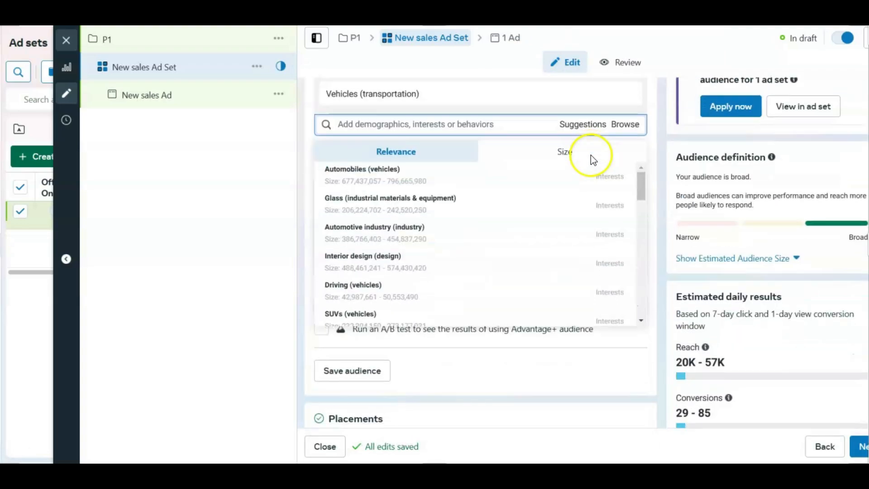
{"action": "left_click", "coordinate": [392, 208]}
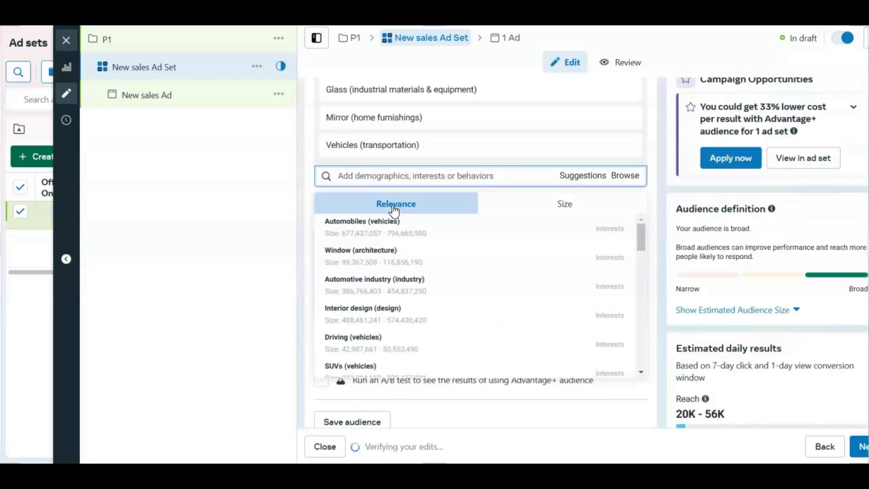
{"action": "mouse_move", "coordinate": [371, 317]}
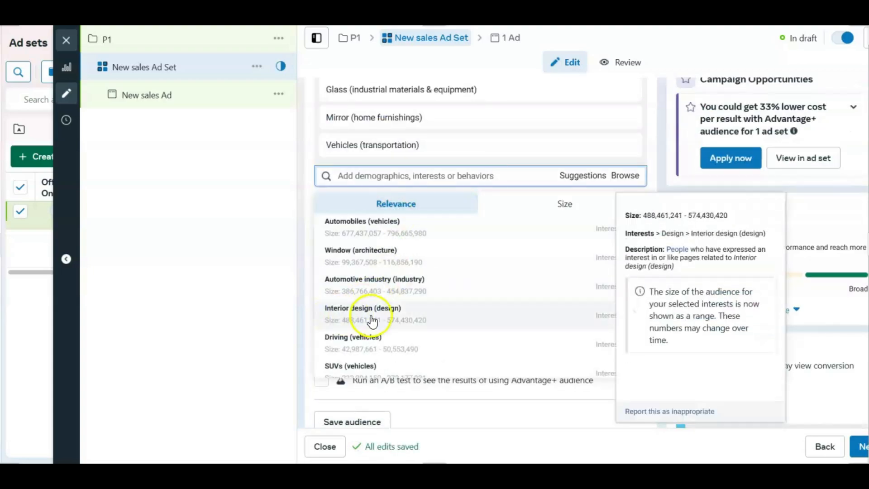
{"action": "left_click", "coordinate": [370, 314]}
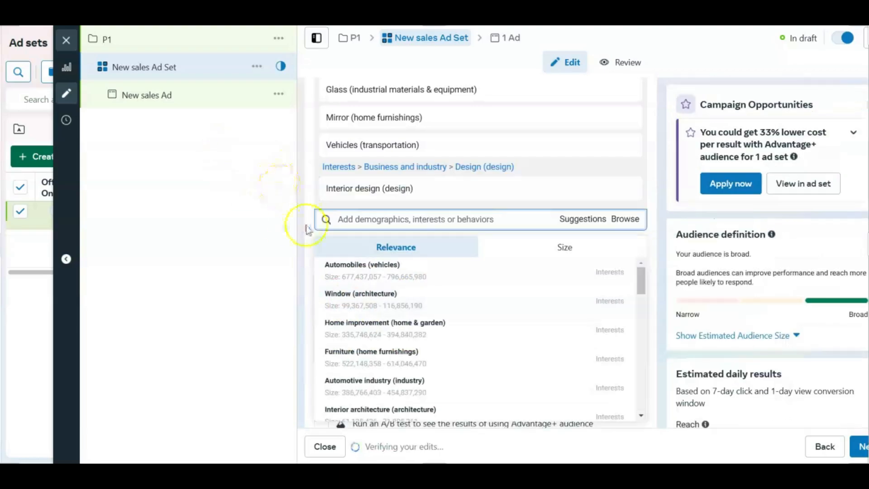
Step: Search for "lam", add the interest Lamborghini (vehicles) to the detailed targeting, and open the suggested interests
{"action": "left_click", "coordinate": [357, 219]}
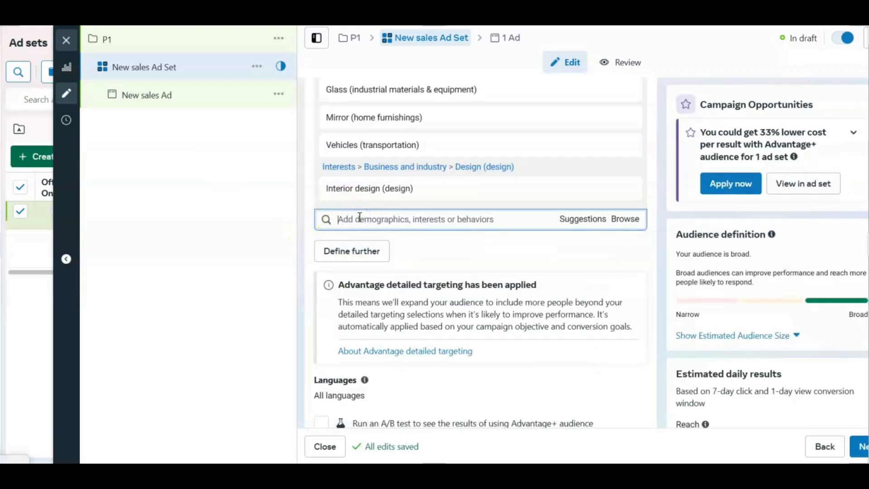
{"action": "type", "text": "lam"}
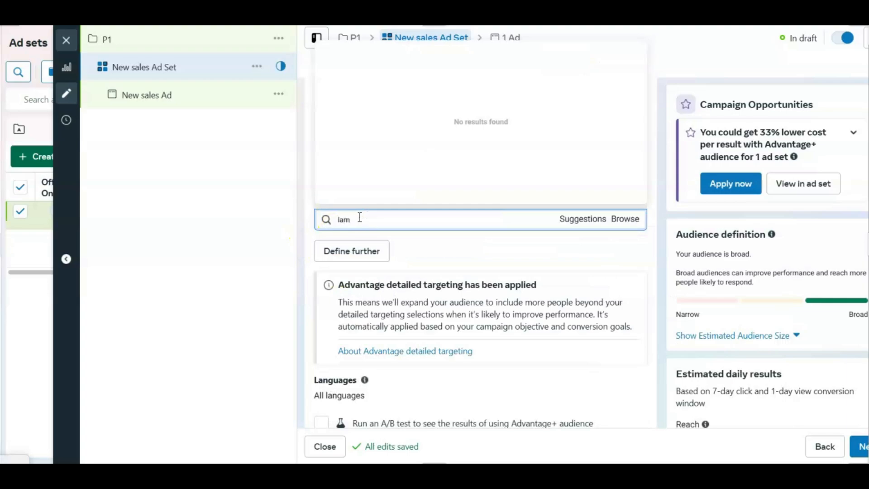
{"action": "scroll", "coordinate": [374, 118], "scroll_direction": "down", "scroll_amount": 1}
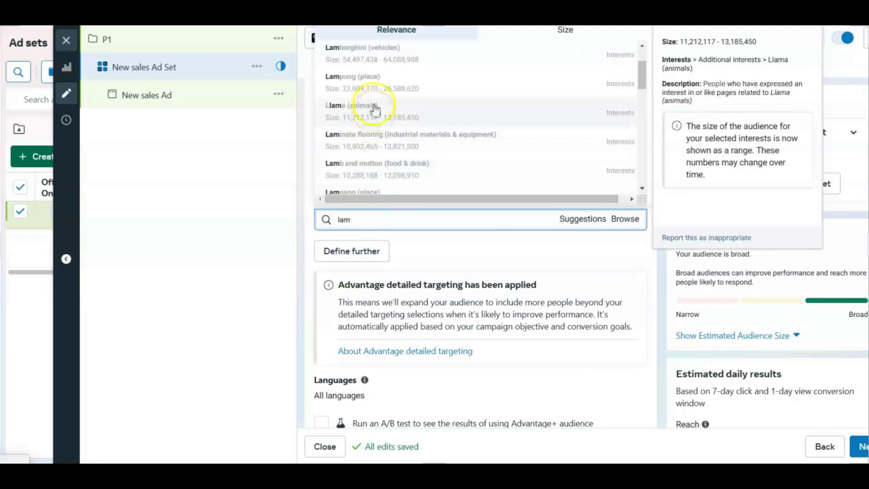
{"action": "scroll", "coordinate": [372, 72], "scroll_direction": "up", "scroll_amount": 1}
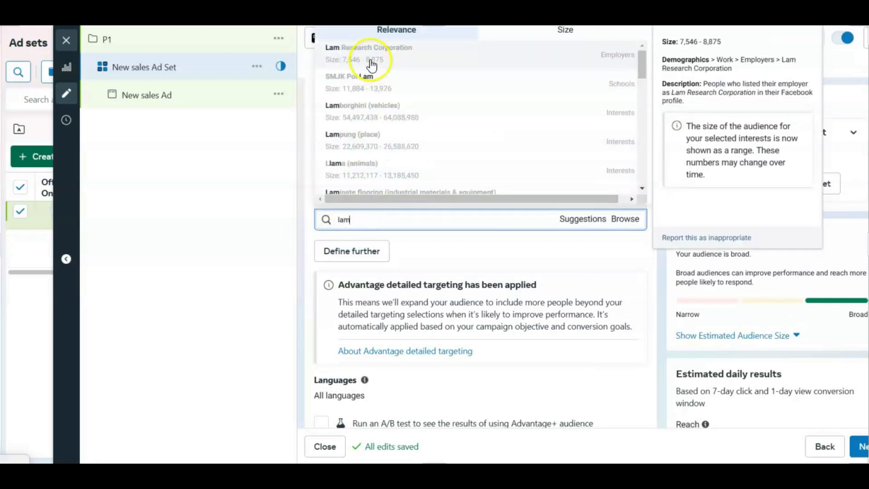
{"action": "left_click", "coordinate": [367, 105]}
{"action": "left_click", "coordinate": [576, 236]}
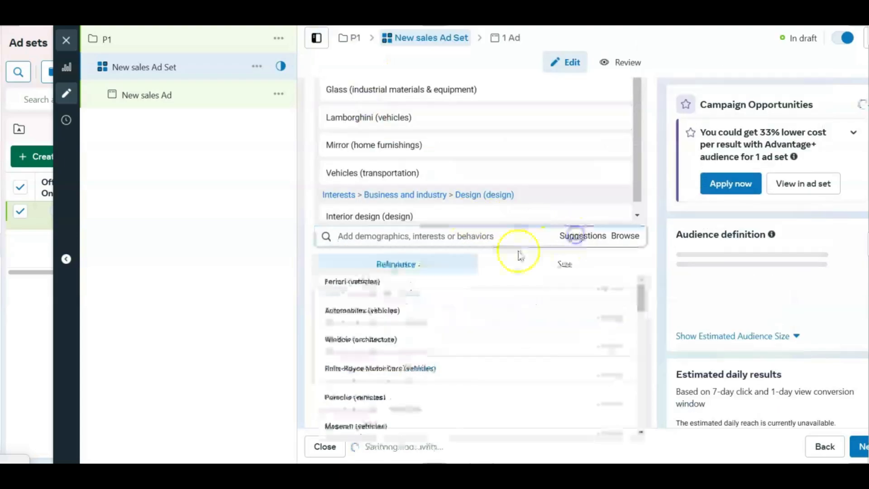
Step: Add the suggested interests Ferrari (vehicles) and BMW (vehicles) to the detailed targeting, and search for "au" to add Automobiles (vehicles)
{"action": "left_click", "coordinate": [362, 288]}
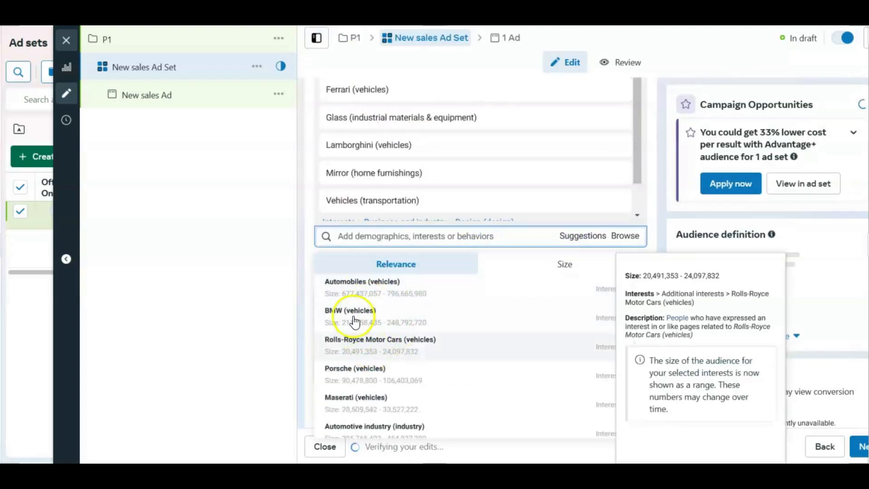
{"action": "left_click", "coordinate": [351, 310]}
{"action": "left_click", "coordinate": [383, 235]}
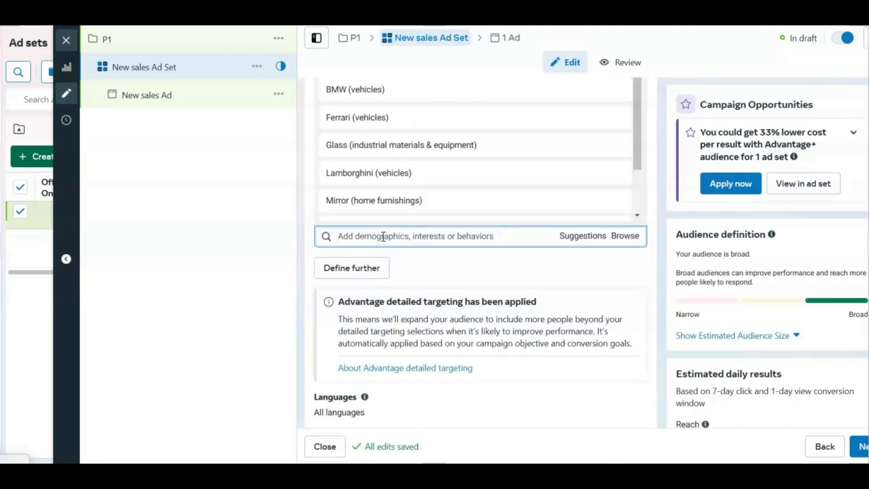
{"action": "type", "text": "aut"}
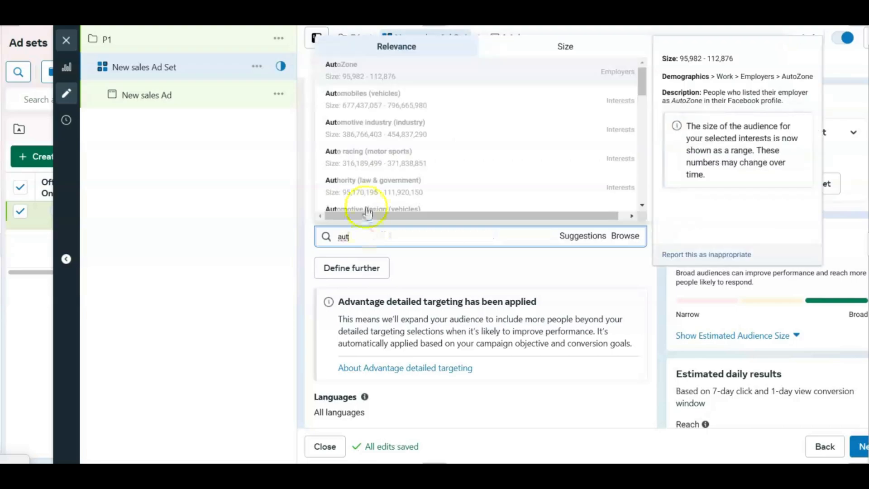
{"action": "scroll", "coordinate": [368, 88], "scroll_direction": "down", "scroll_amount": 4}
{"action": "scroll", "coordinate": [367, 87], "scroll_direction": "up", "scroll_amount": 4}
{"action": "left_click", "coordinate": [366, 97]}
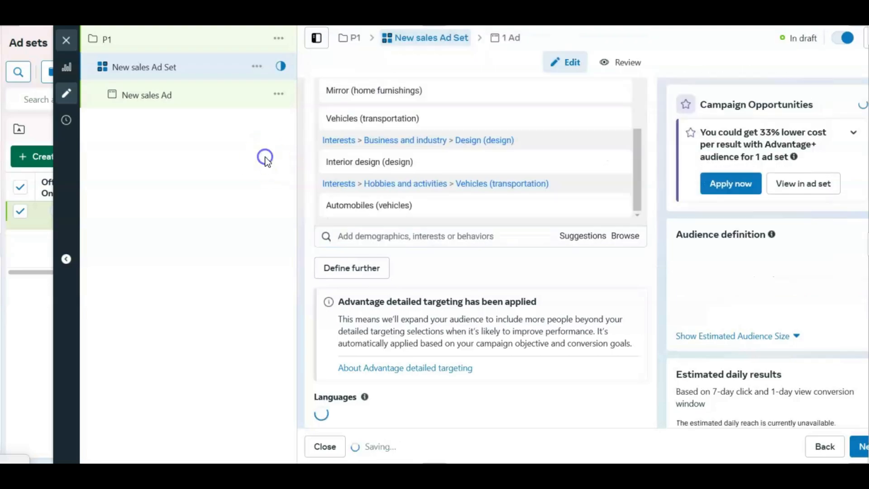
Step: Add the suggested interest Automotive industry (industry) to the detailed targeting and look through the remaining suggestions
{"action": "left_click", "coordinate": [569, 237]}
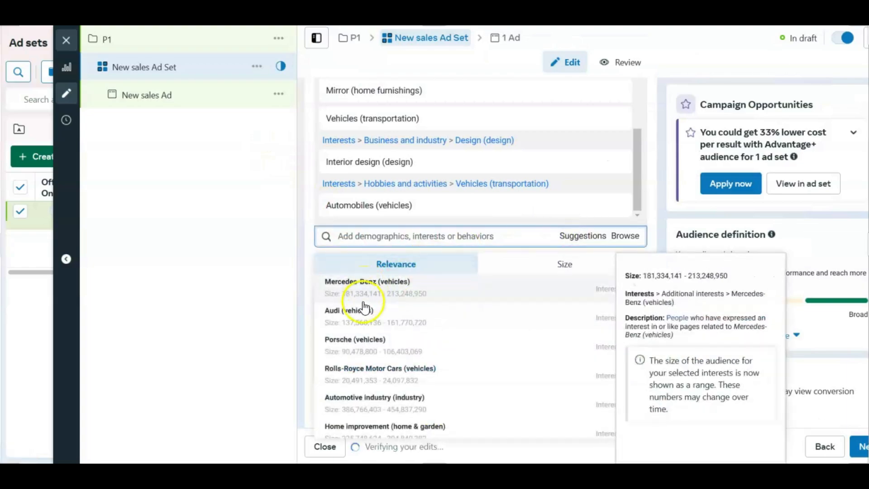
{"action": "scroll", "coordinate": [366, 316], "scroll_direction": "down", "scroll_amount": 2}
{"action": "scroll", "coordinate": [368, 326], "scroll_direction": "down", "scroll_amount": 2}
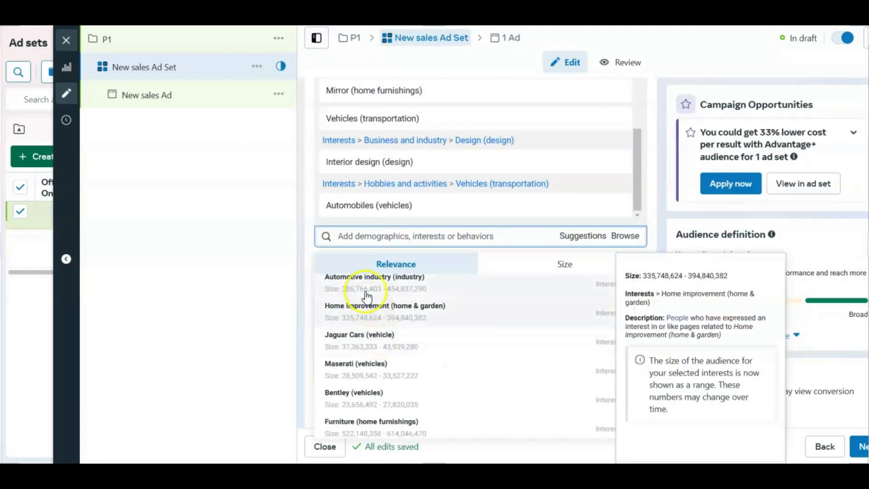
{"action": "left_click", "coordinate": [362, 287]}
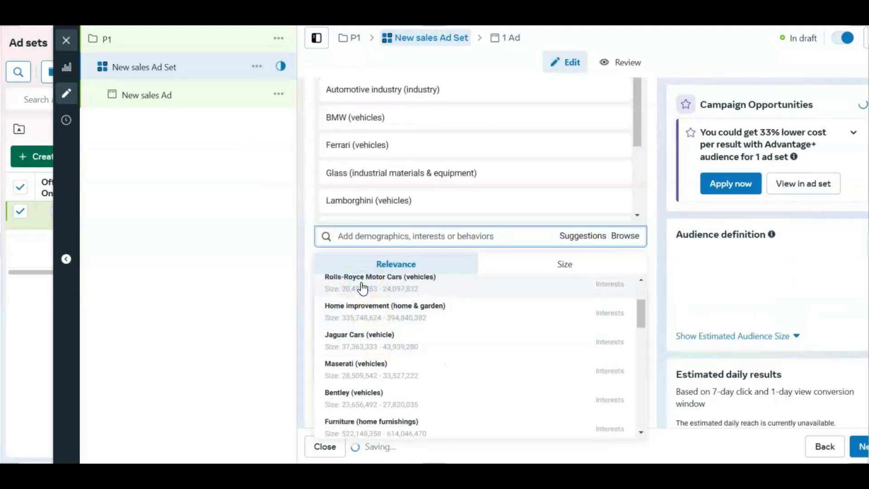
{"action": "scroll", "coordinate": [397, 346], "scroll_direction": "down", "scroll_amount": 1}
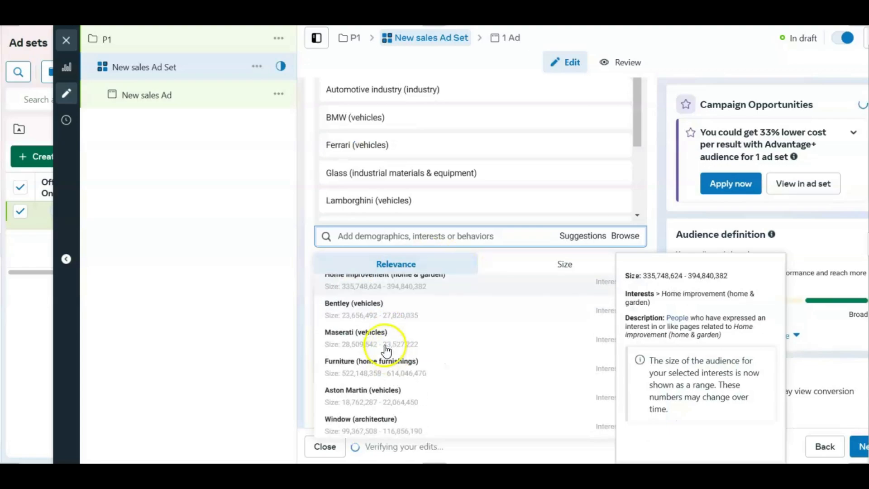
Step: Search detailed targeting for "window" and add the interest Window (architecture)
{"action": "left_click", "coordinate": [357, 240]}
{"action": "type", "text": "window"}
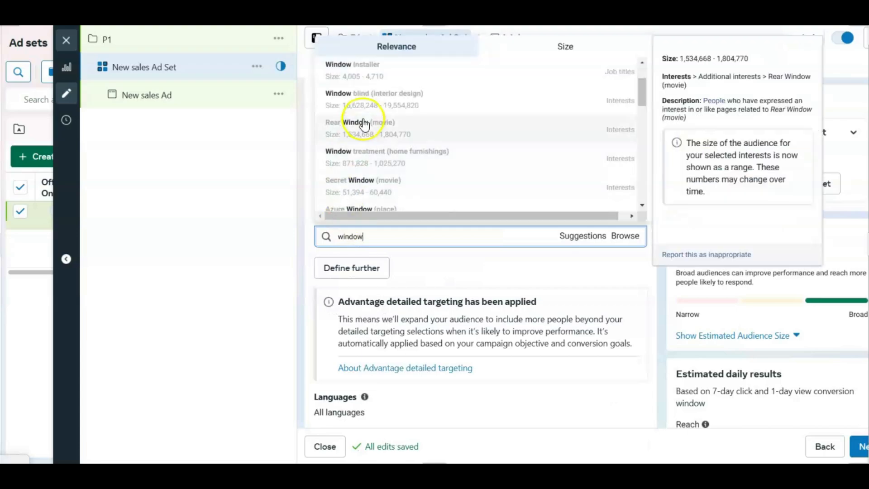
{"action": "left_click", "coordinate": [375, 72]}
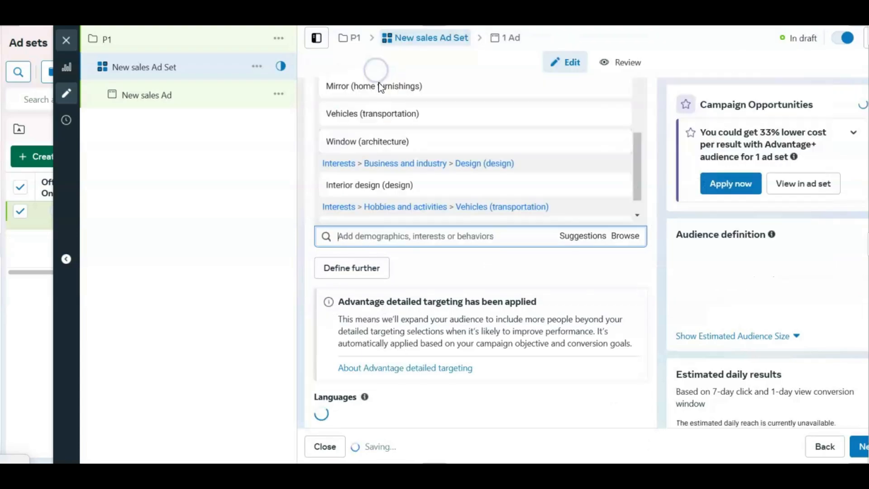
{"action": "left_click", "coordinate": [570, 237]}
{"action": "left_click", "coordinate": [228, 230]}
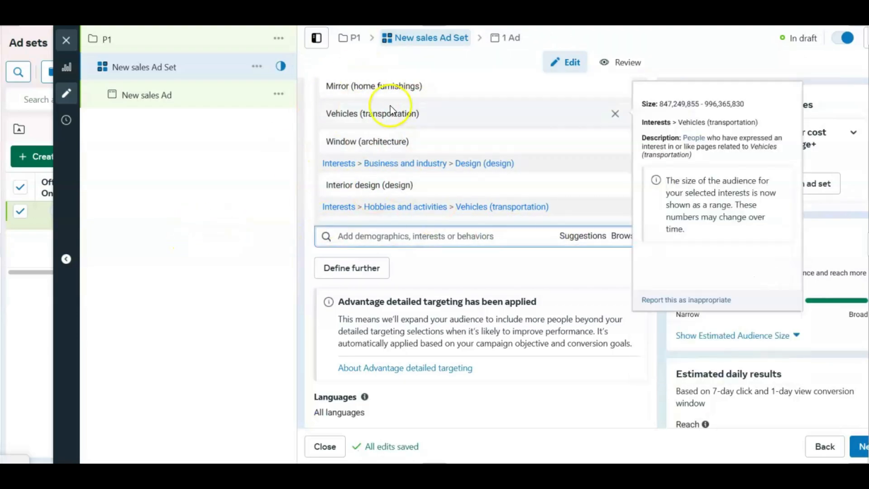
Step: Narrow the audience with a further condition by searching for "eng" and adding the purchase behavior Engaged Shoppers
{"action": "mouse_move", "coordinate": [324, 113]}
{"action": "left_click", "coordinate": [366, 269]}
{"action": "left_click", "coordinate": [360, 278]}
{"action": "type", "text": "engage"}
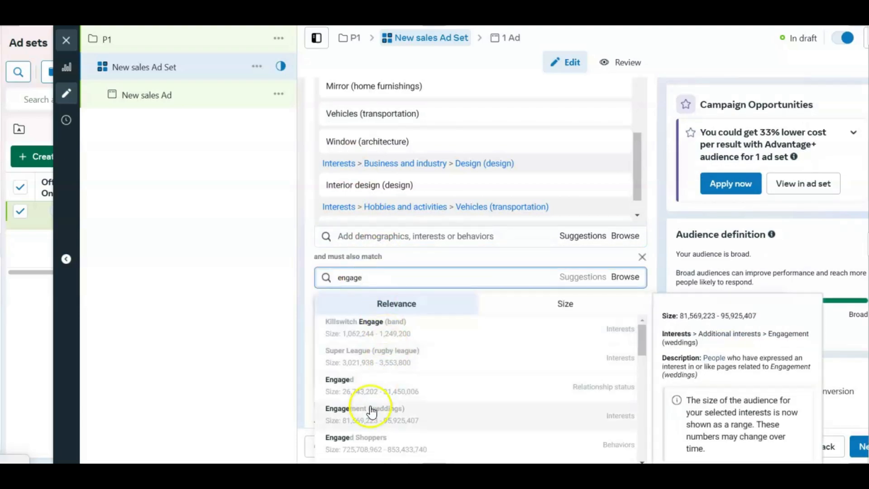
{"action": "left_click", "coordinate": [366, 434]}
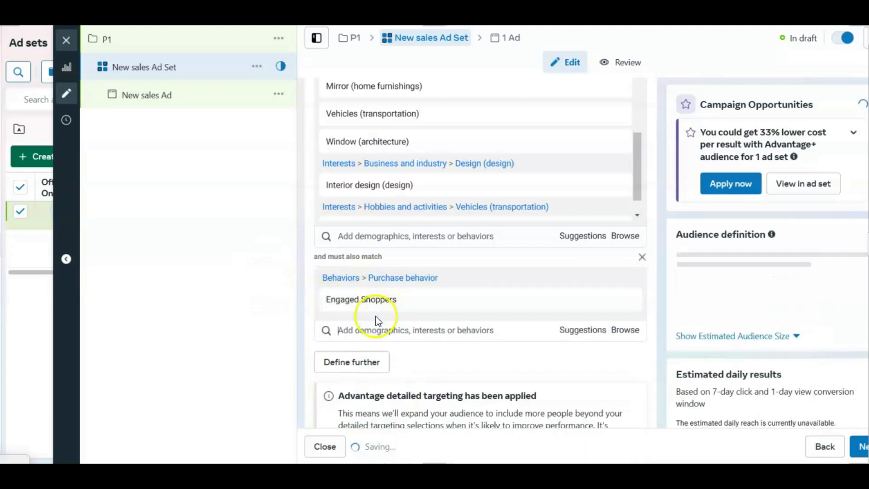
{"action": "scroll", "coordinate": [375, 317], "scroll_direction": "down", "scroll_amount": 3}
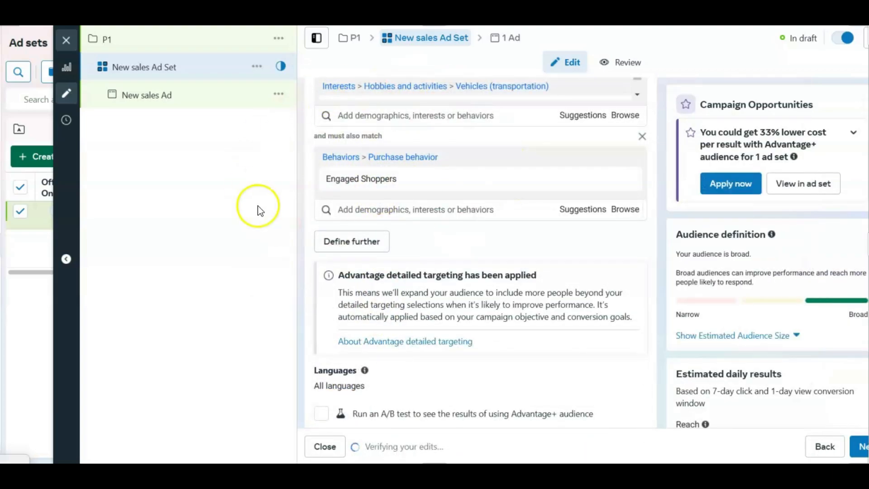
Step: Switch the ad set from Advantage+ placements to Manual placements
{"action": "scroll", "coordinate": [430, 267], "scroll_direction": "down", "scroll_amount": 4}
{"action": "left_click", "coordinate": [627, 345]}
{"action": "scroll", "coordinate": [357, 360], "scroll_direction": "down", "scroll_amount": 1}
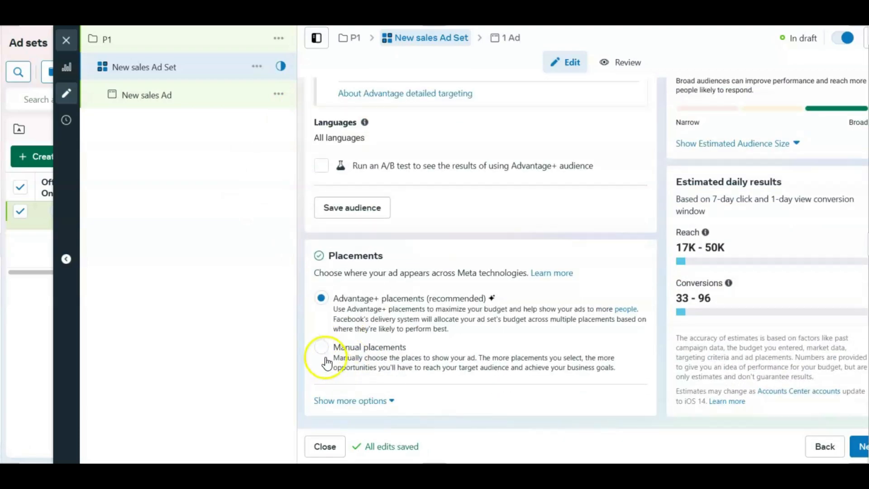
{"action": "left_click", "coordinate": [377, 349]}
{"action": "scroll", "coordinate": [344, 324], "scroll_direction": "down", "scroll_amount": 2}
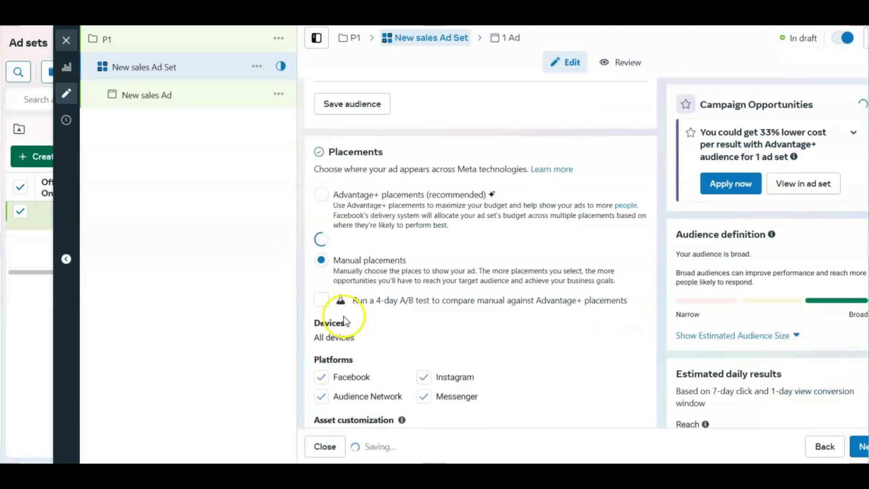
Step: Deselect the Audience Network and Messenger platforms for the manual placements
{"action": "scroll", "coordinate": [346, 341], "scroll_direction": "down", "scroll_amount": 4}
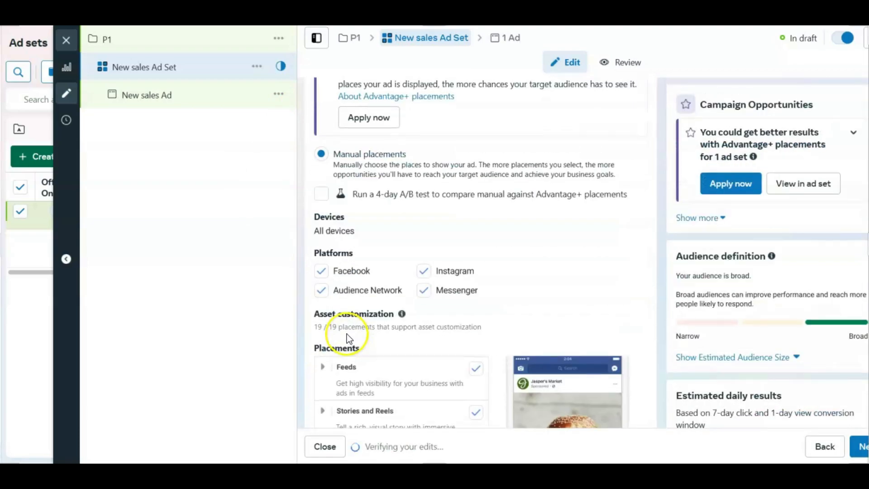
{"action": "left_click", "coordinate": [384, 295]}
{"action": "left_click", "coordinate": [447, 295]}
{"action": "scroll", "coordinate": [388, 308], "scroll_direction": "down", "scroll_amount": 4}
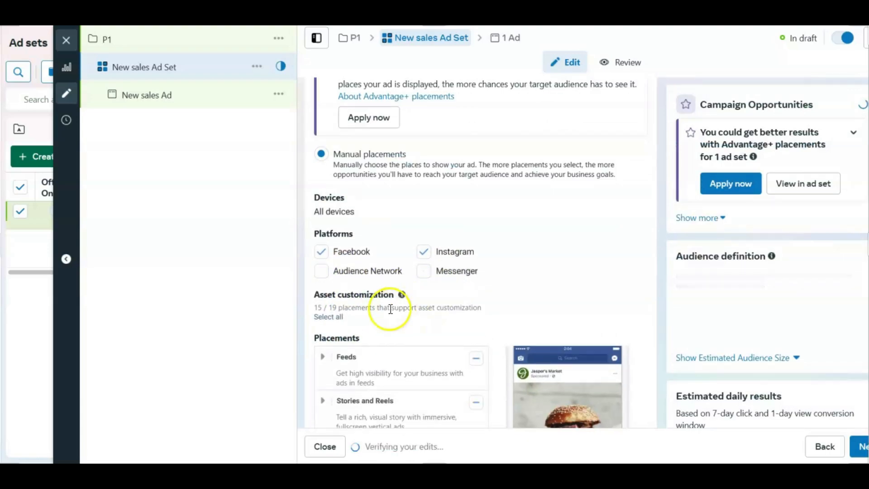
Step: Deselect the Search results and In-stream ads for videos and reels placements, and expand the Stories and Reels and Feeds groups
{"action": "left_click", "coordinate": [476, 328]}
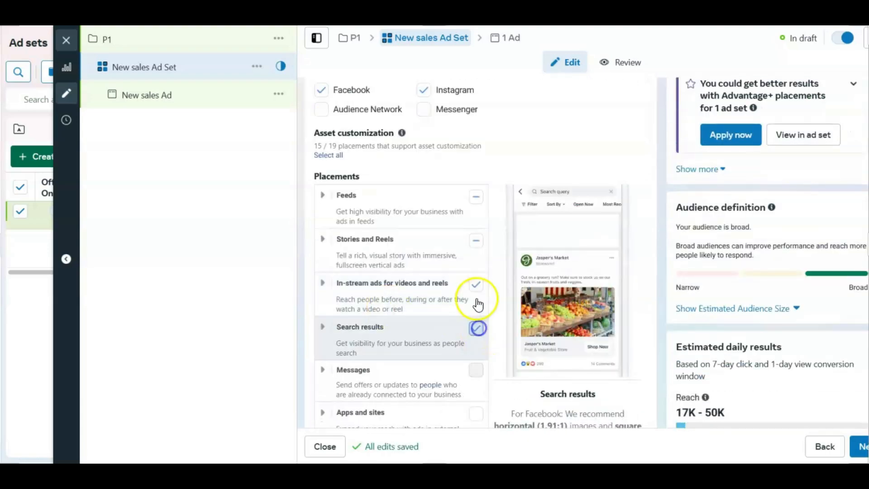
{"action": "left_click", "coordinate": [476, 285]}
{"action": "left_click", "coordinate": [322, 239]}
{"action": "left_click", "coordinate": [323, 194]}
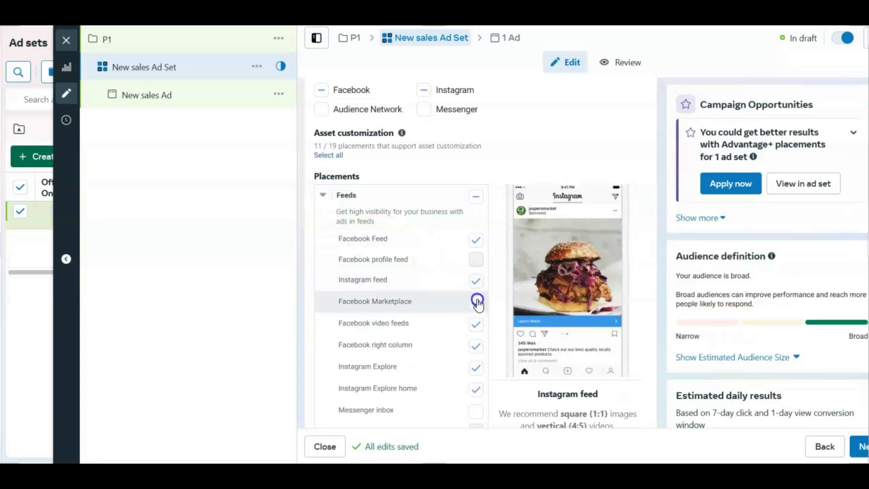
Step: Among the Feeds placements, deselect Facebook Marketplace, Facebook video feeds, Facebook right column and Instagram Explore home, keeping Instagram Explore selected
{"action": "left_click", "coordinate": [475, 325]}
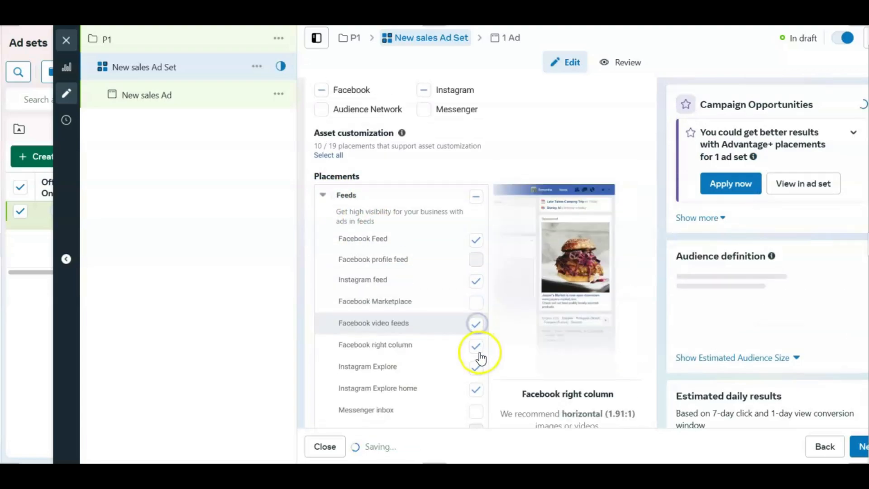
{"action": "left_click", "coordinate": [477, 349]}
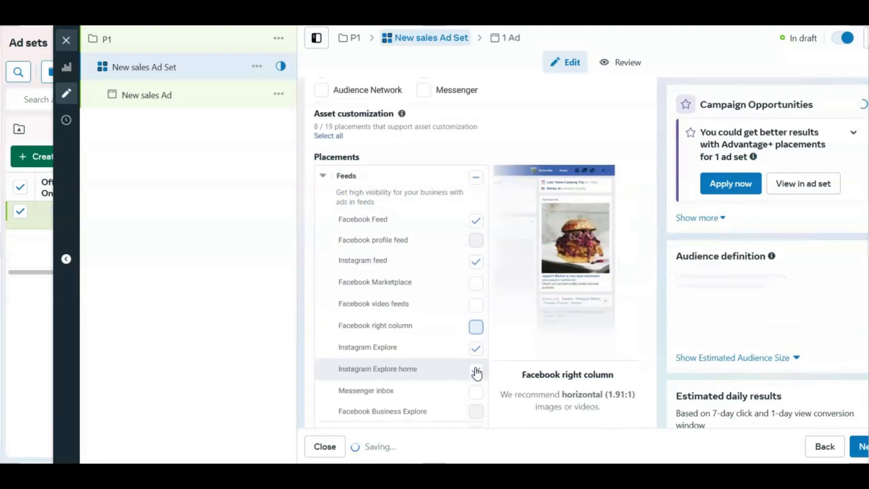
{"action": "left_click", "coordinate": [476, 365]}
{"action": "left_click", "coordinate": [476, 388]}
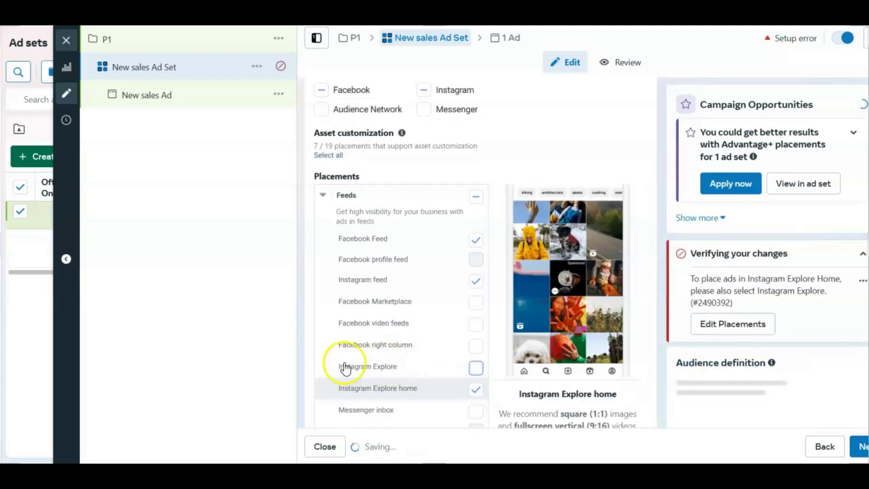
{"action": "left_click", "coordinate": [469, 369]}
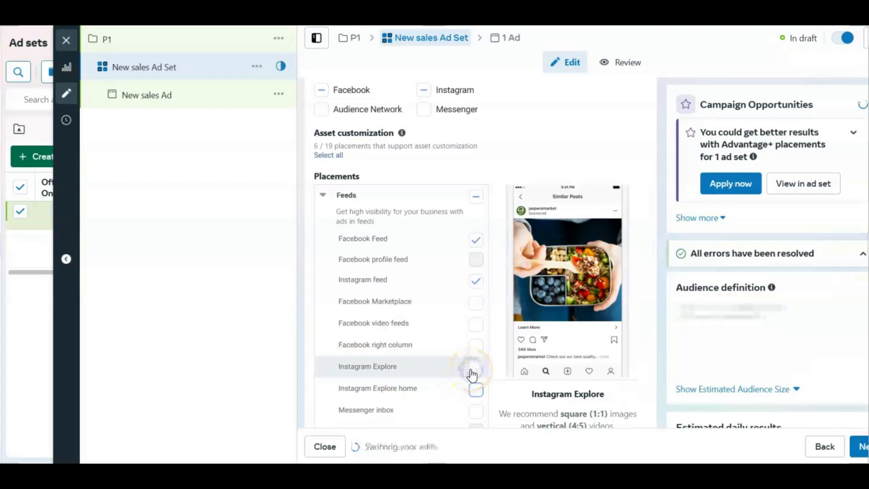
{"action": "left_click", "coordinate": [176, 175]}
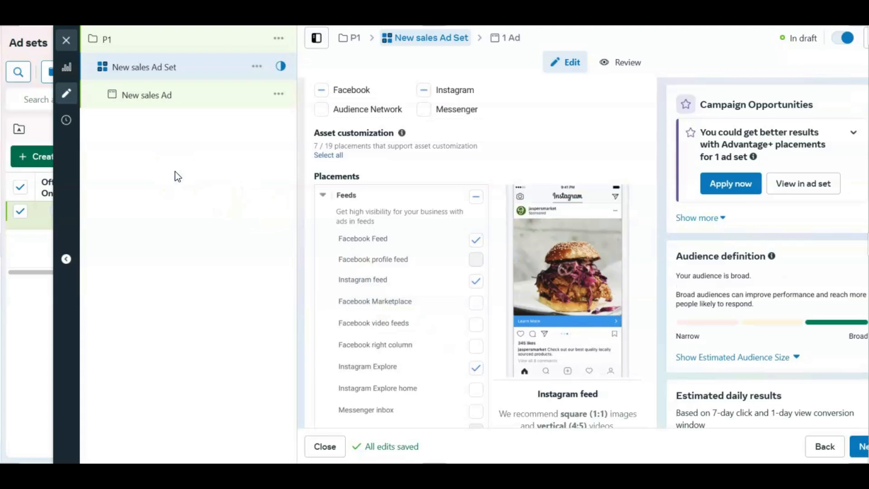
Step: Open the New sales Ad, start setting up its ad creative, and go to the Text stage of the media setup
{"action": "left_click", "coordinate": [146, 95]}
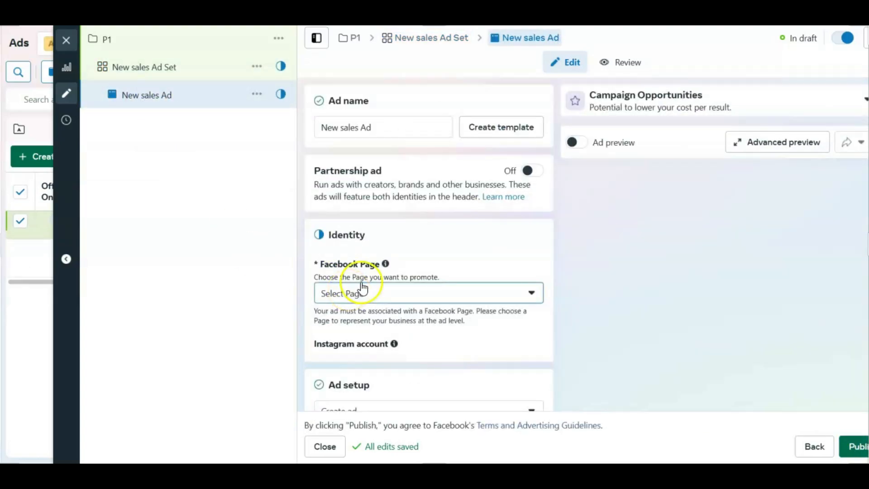
{"action": "scroll", "coordinate": [362, 226], "scroll_direction": "down", "scroll_amount": 10}
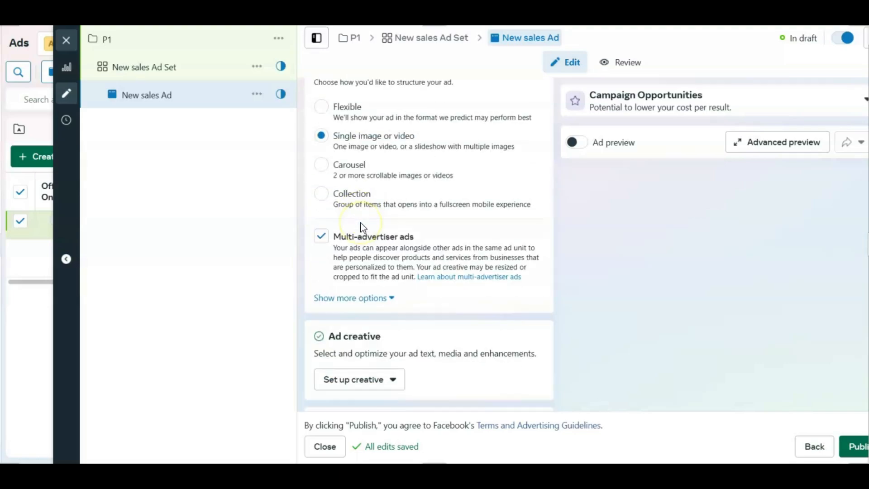
{"action": "scroll", "coordinate": [360, 224], "scroll_direction": "down", "scroll_amount": 3}
{"action": "scroll", "coordinate": [360, 222], "scroll_direction": "down", "scroll_amount": 3}
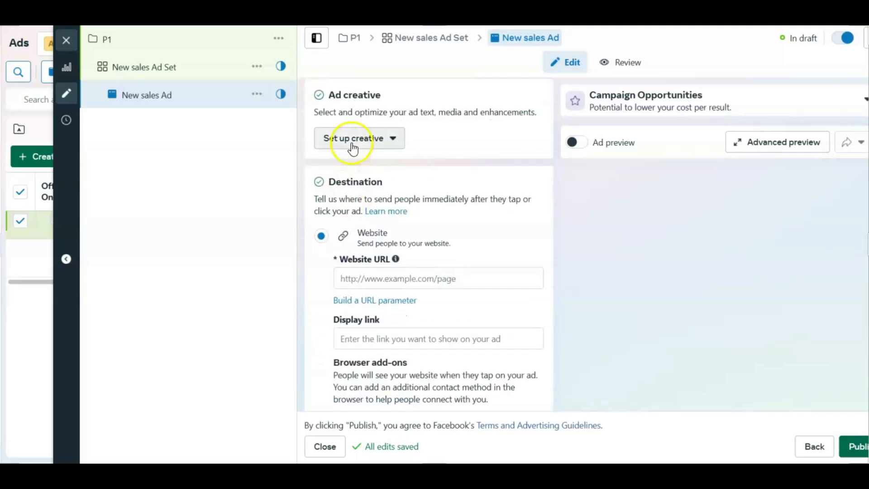
{"action": "left_click", "coordinate": [332, 138]}
{"action": "left_click", "coordinate": [337, 192]}
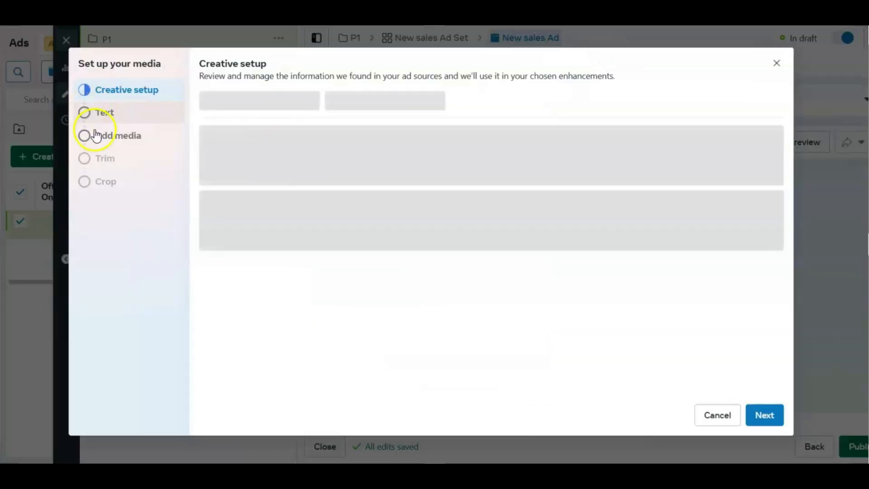
{"action": "left_click", "coordinate": [102, 113]}
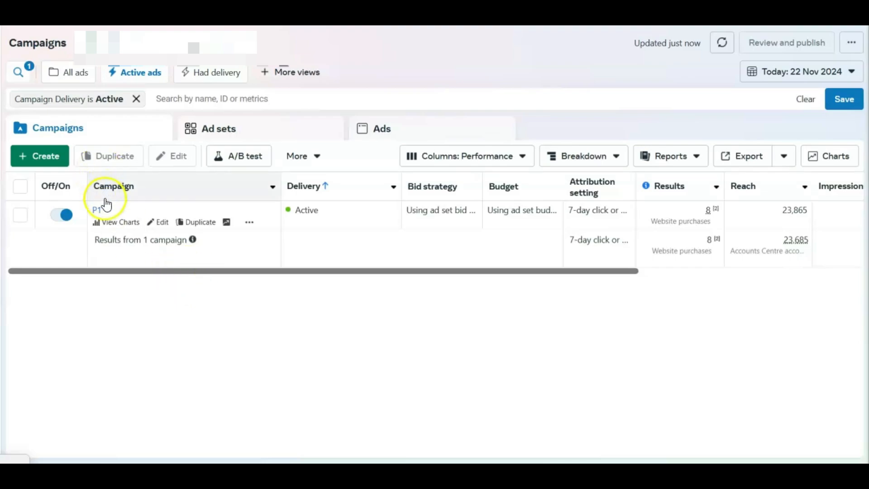
Step: Show the remaining metric columns of the active campaign P1 and highlight its amount spent
{"action": "left_click_drag", "start_coordinate": [148, 270], "coordinate": [594, 256]}
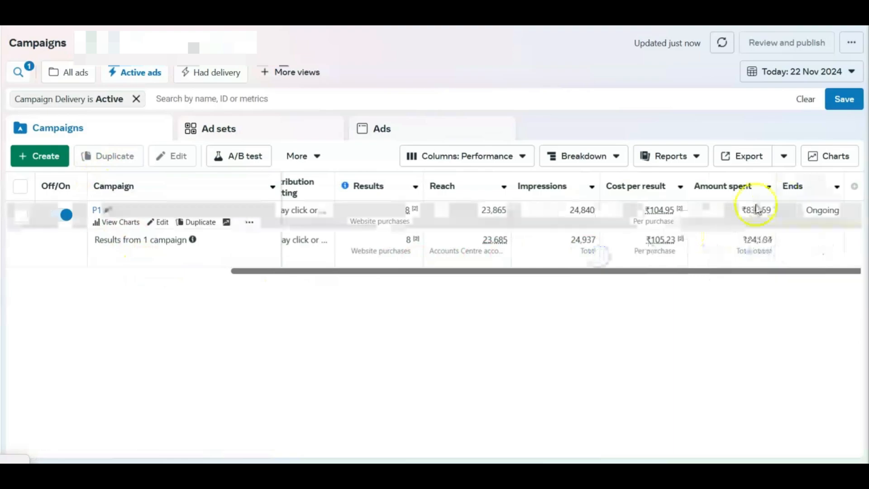
{"action": "left_click_drag", "start_coordinate": [745, 210], "coordinate": [768, 210]}
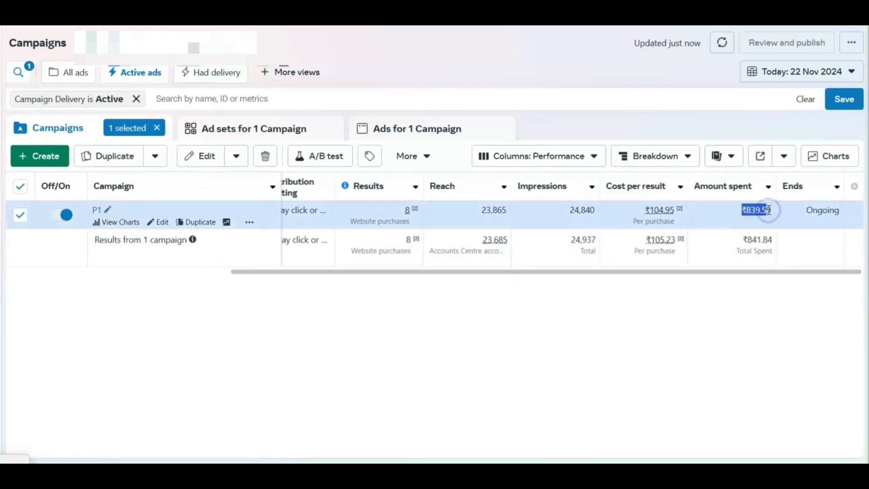
{"action": "left_click_drag", "start_coordinate": [767, 210], "coordinate": [743, 207]}
{"action": "left_click", "coordinate": [758, 311]}
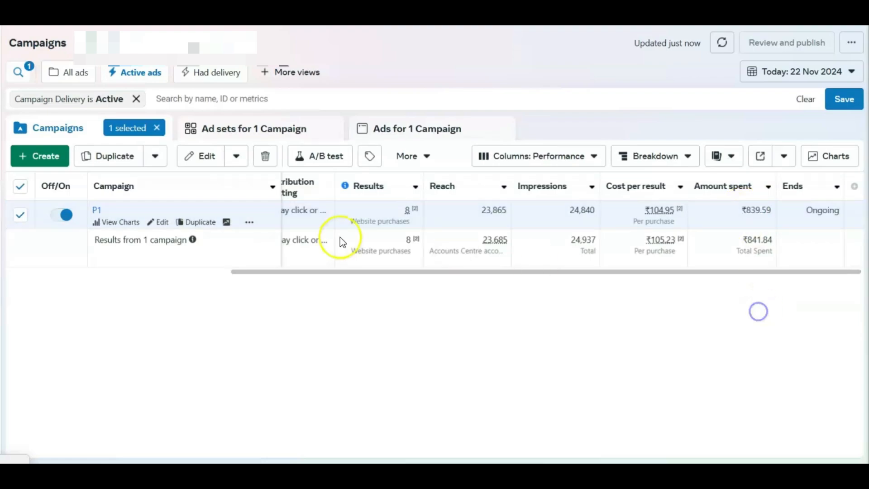
Step: Examine the conversion breakdown of campaign P1's results and highlight the number of website checkouts initiated
{"action": "left_click", "coordinate": [406, 210]}
{"action": "left_click_drag", "start_coordinate": [406, 209], "coordinate": [412, 210]}
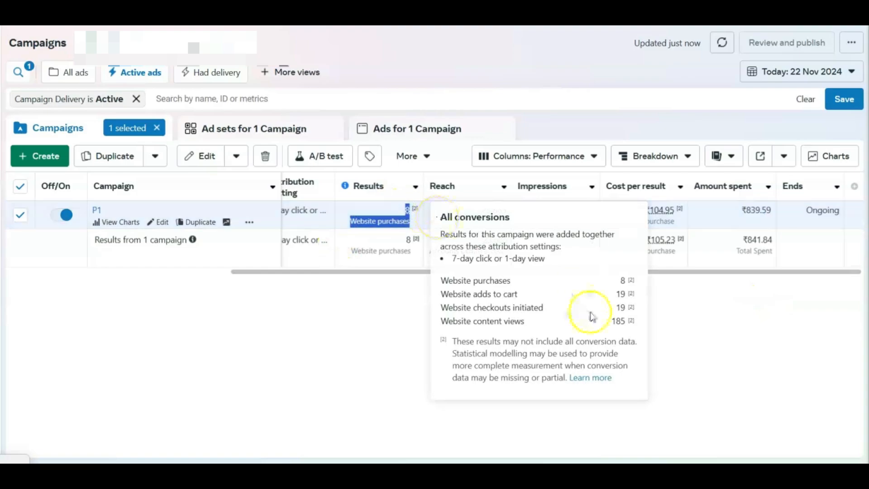
{"action": "double_click", "coordinate": [616, 307]}
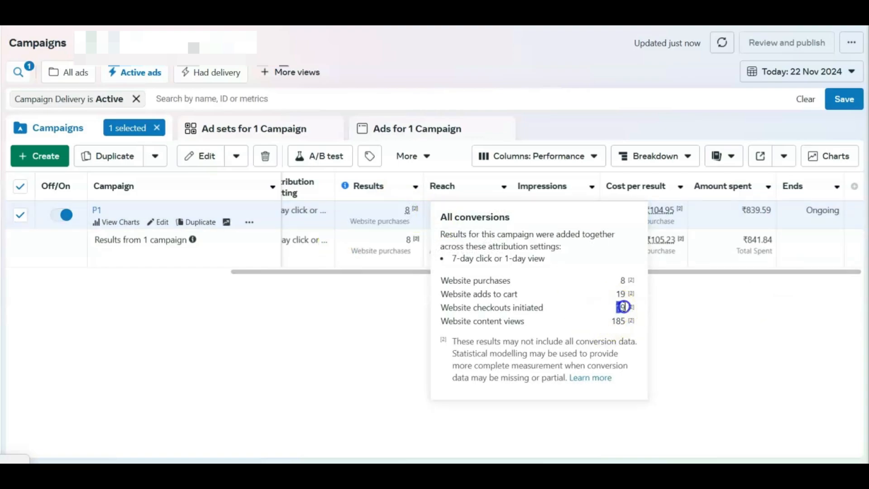
Step: Highlight the website purchases in campaign P1's conversion breakdown and review its amount spent, cost per result and results
{"action": "double_click", "coordinate": [622, 280]}
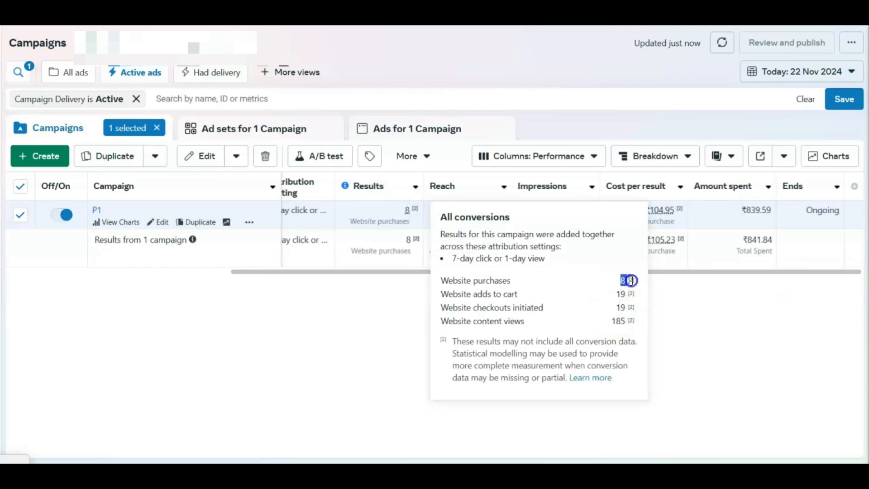
{"action": "left_click", "coordinate": [333, 314]}
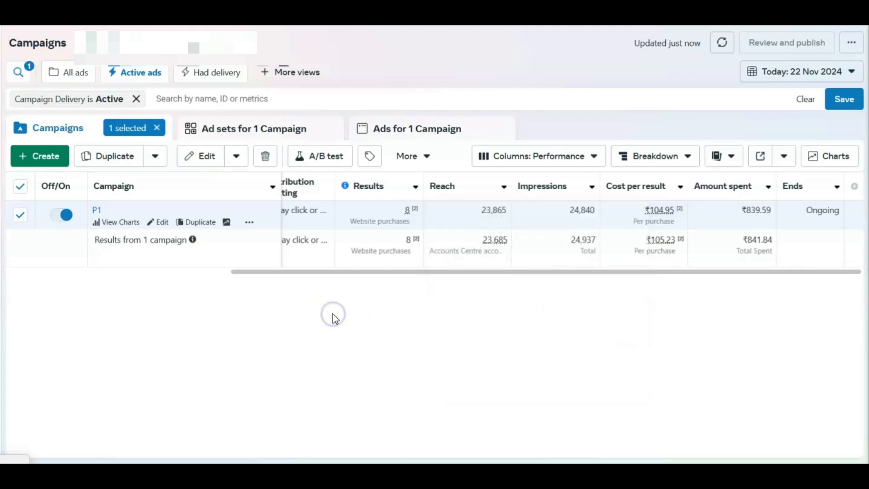
{"action": "left_click", "coordinate": [417, 300]}
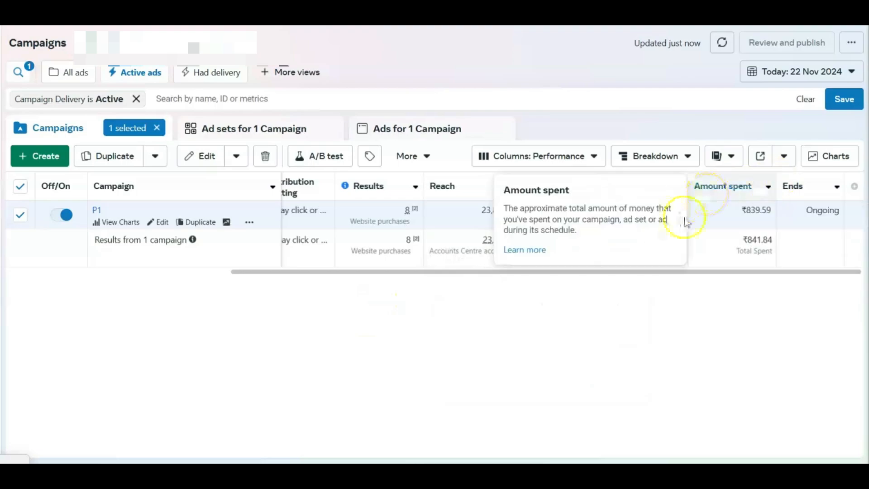
{"action": "left_click", "coordinate": [708, 225]}
{"action": "mouse_move", "coordinate": [681, 209]}
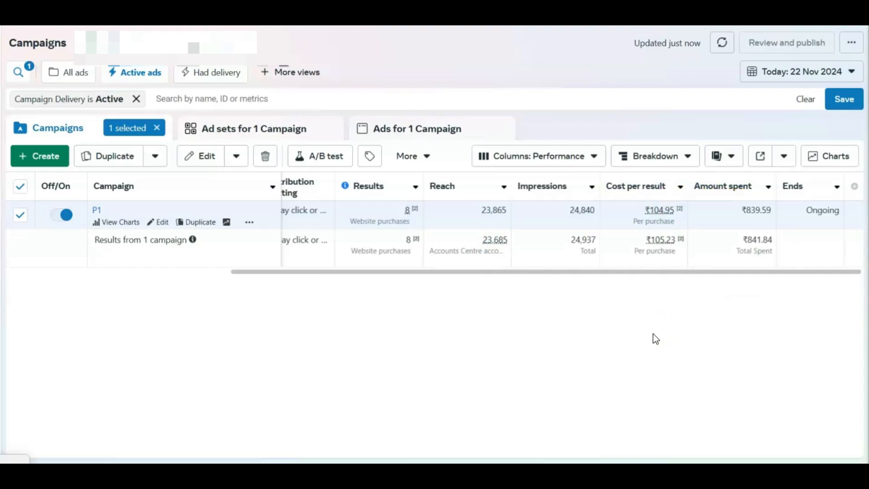
{"action": "mouse_move", "coordinate": [407, 211]}
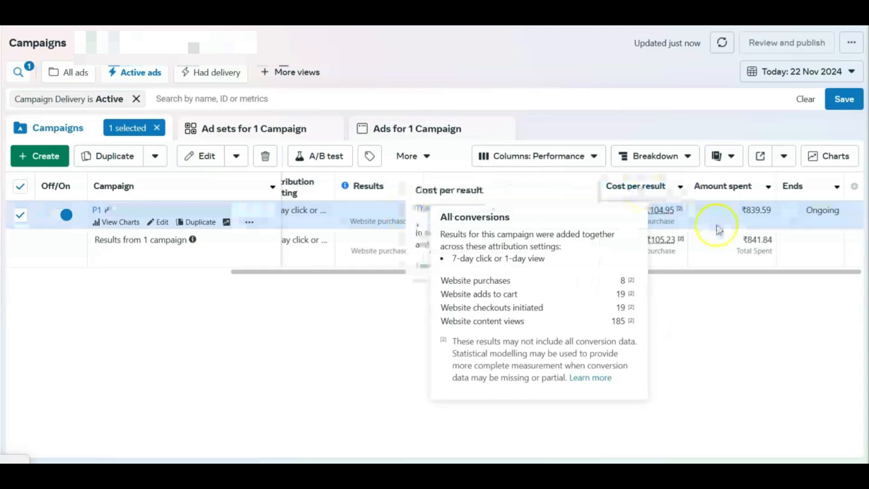
{"action": "left_click", "coordinate": [855, 187]}
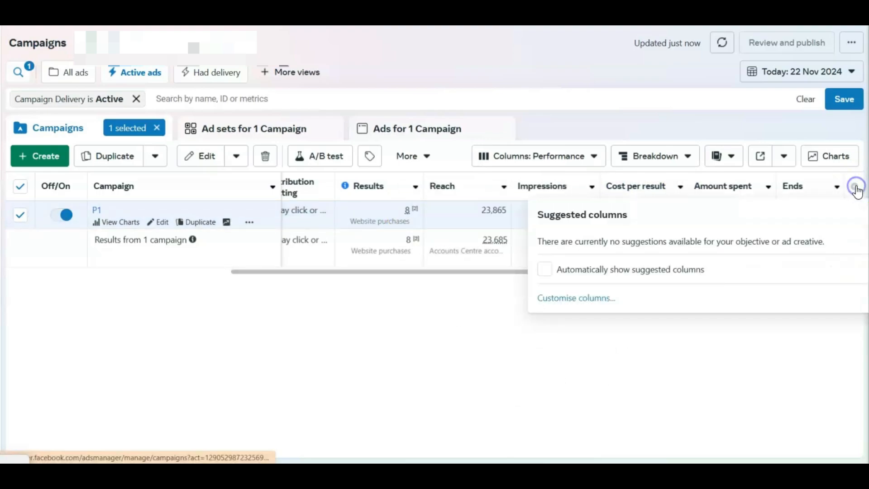
{"action": "left_click", "coordinate": [588, 307]}
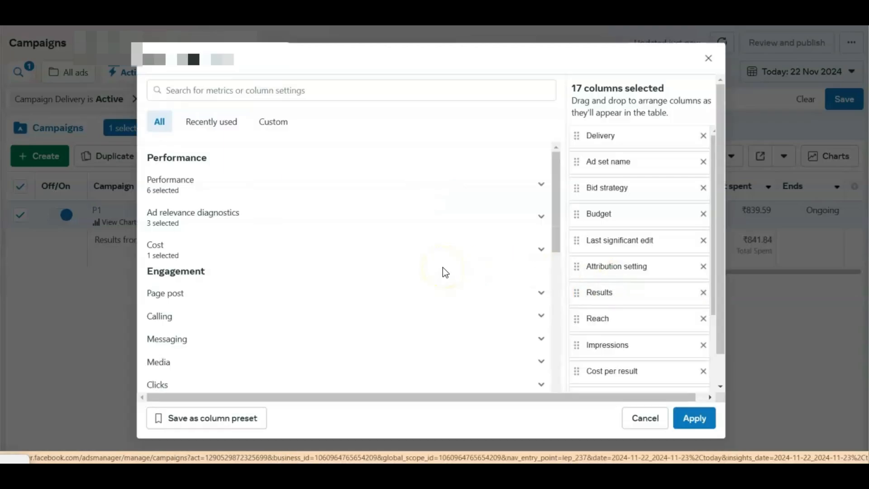
{"action": "left_click", "coordinate": [239, 87]}
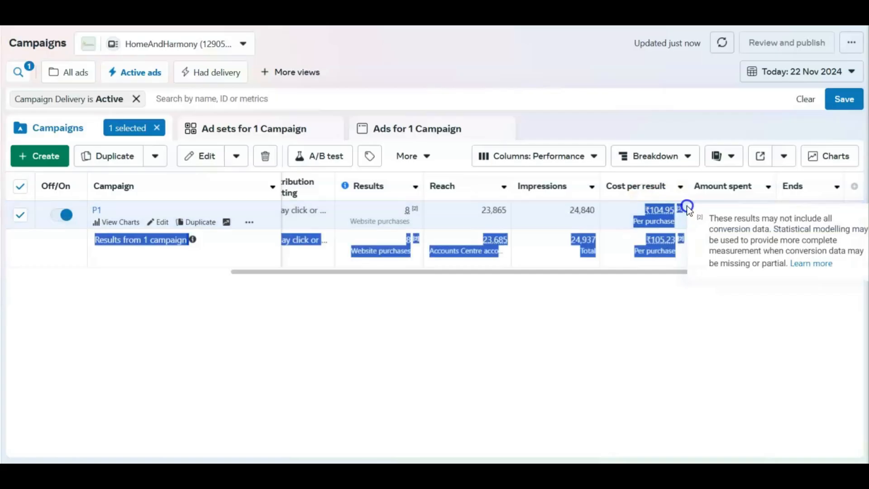
{"action": "left_click", "coordinate": [672, 276]}
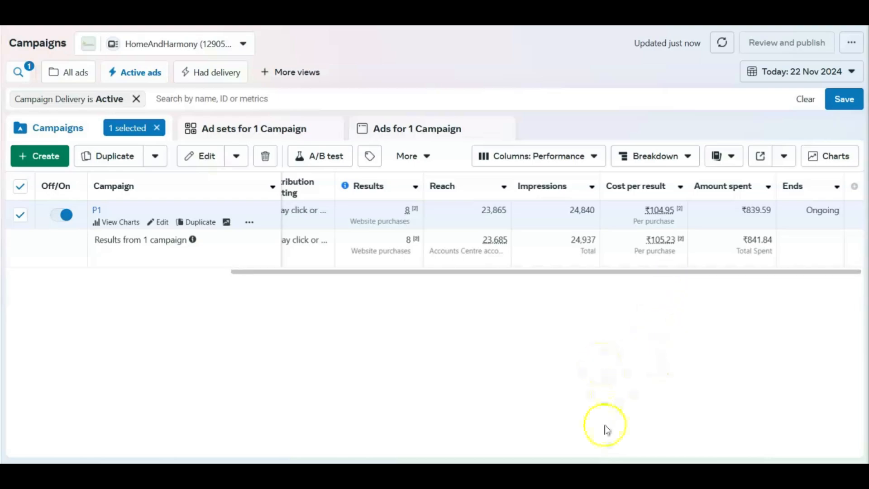
Step: Switch to the Shopify store overview and apply today, 22 Nov 2024, as the reporting date
{"action": "left_click", "coordinate": [591, 475]}
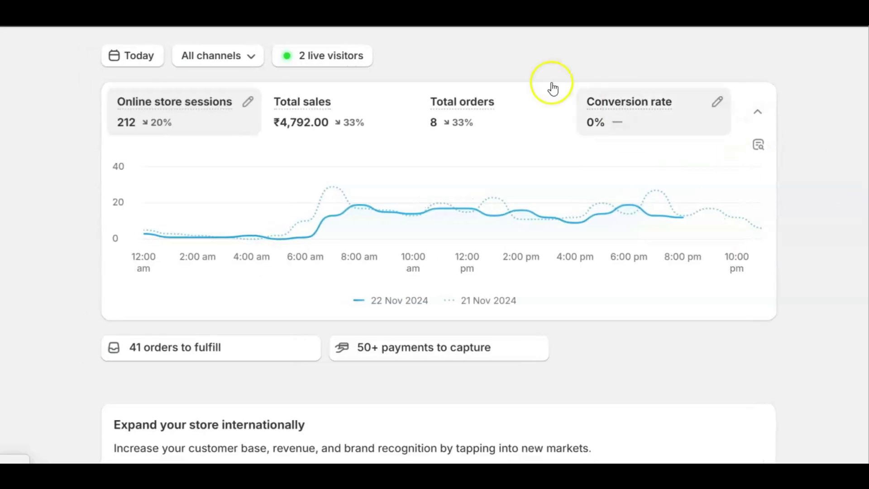
{"action": "left_click", "coordinate": [136, 55]}
{"action": "left_click", "coordinate": [636, 268]}
{"action": "left_click", "coordinate": [688, 373]}
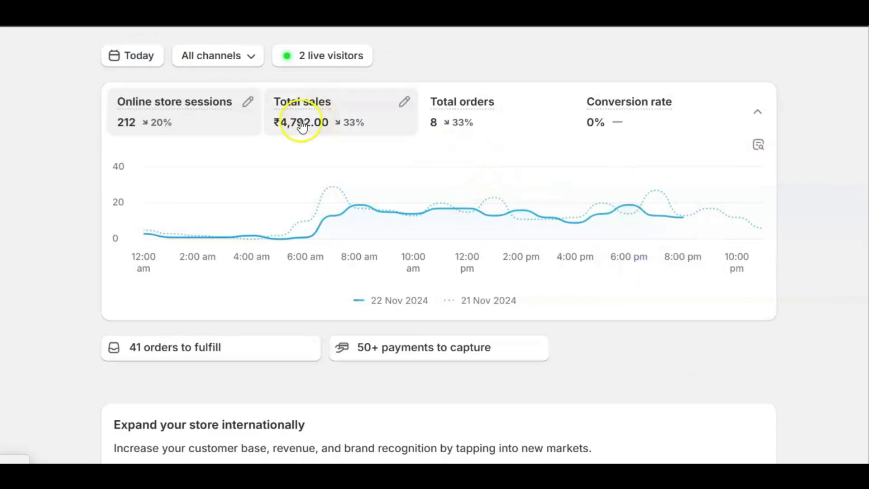
Step: Show the store's total orders chart and total sales chart, highlighting each metric's figure and inspecting the sales at 12:00 pm
{"action": "left_click_drag", "start_coordinate": [429, 120], "coordinate": [445, 129]}
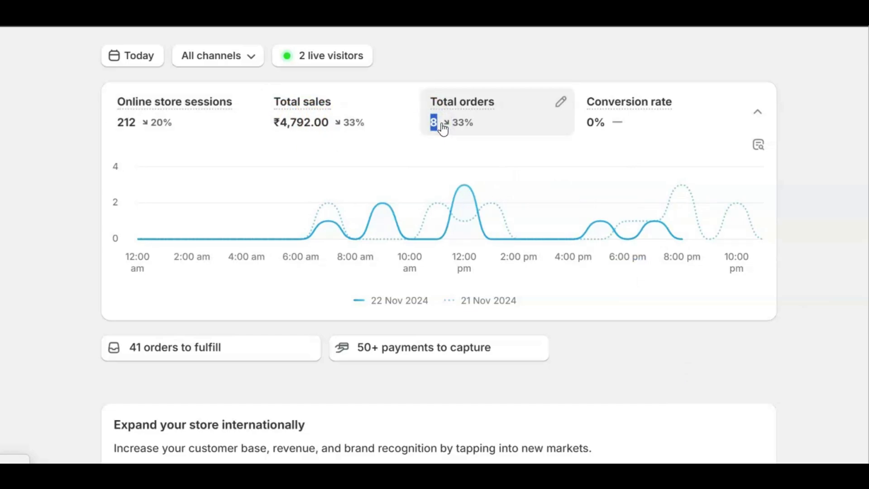
{"action": "left_click", "coordinate": [444, 130]}
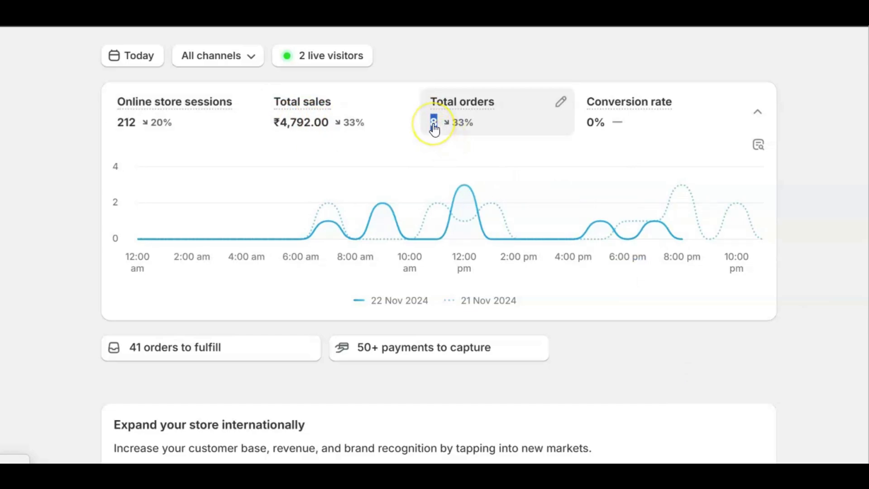
{"action": "left_click", "coordinate": [292, 132]}
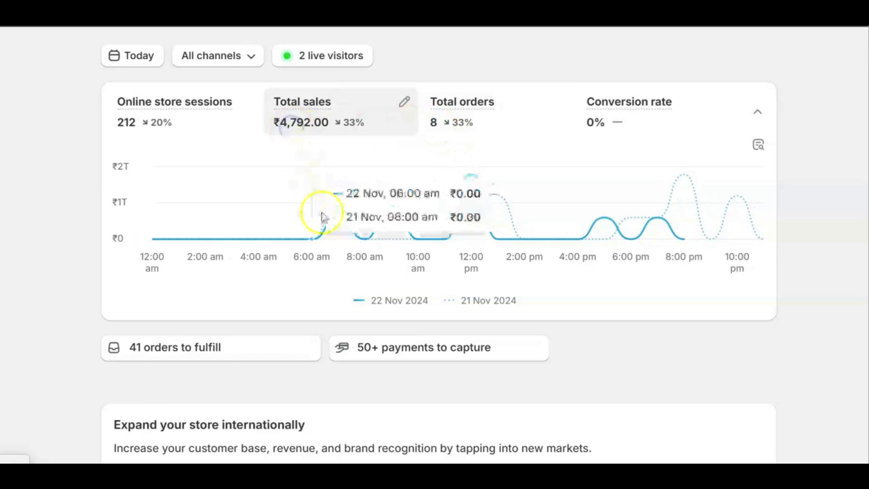
{"action": "left_click_drag", "start_coordinate": [290, 133], "coordinate": [310, 131]}
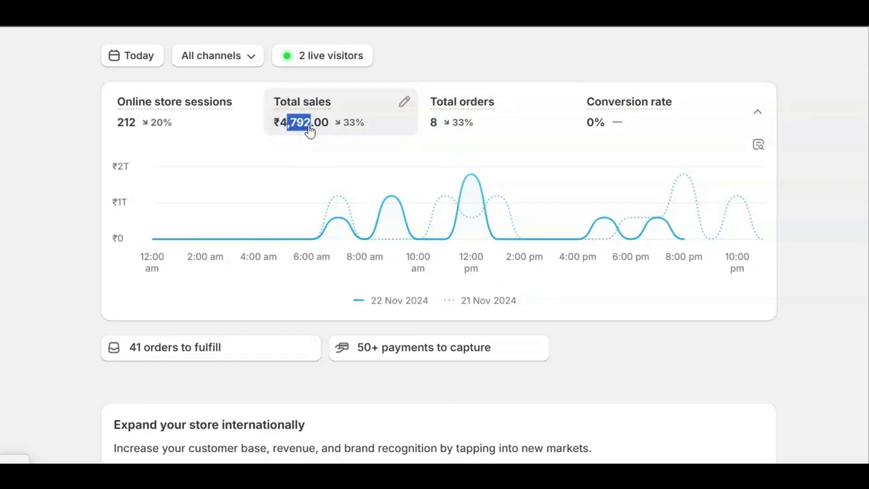
{"action": "left_click_drag", "start_coordinate": [270, 123], "coordinate": [311, 129]}
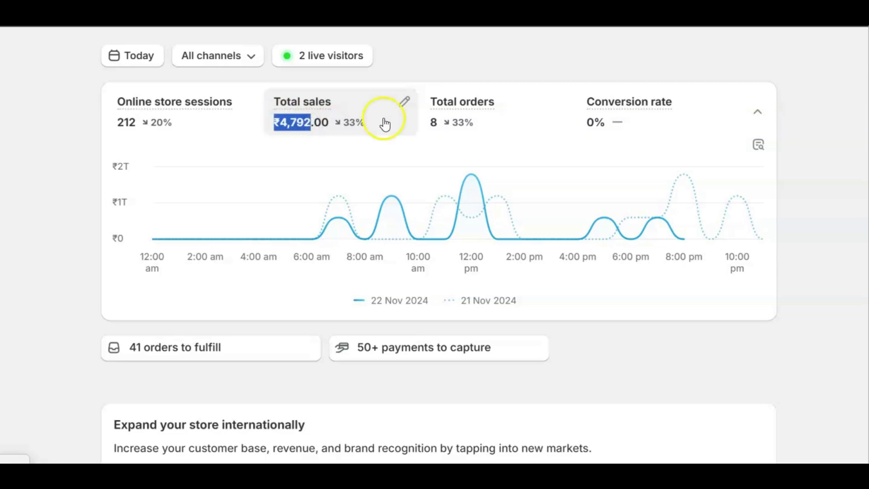
{"action": "mouse_move", "coordinate": [611, 109]}
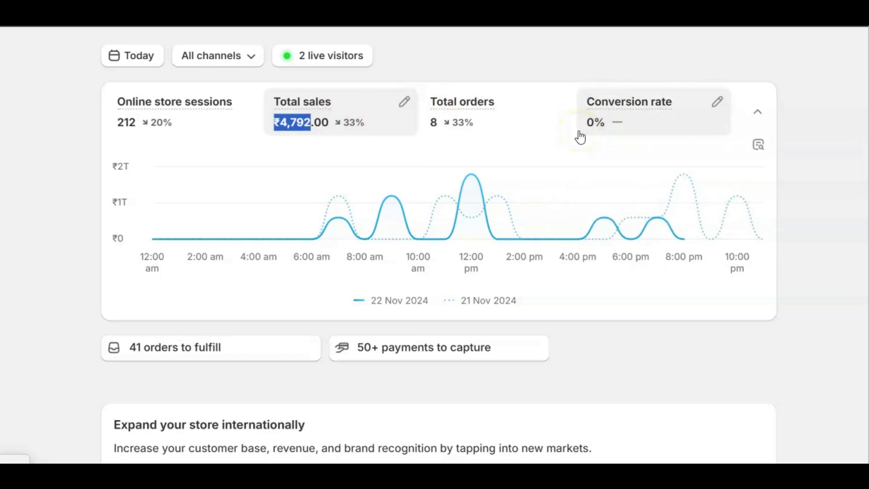
{"action": "mouse_move", "coordinate": [470, 195]}
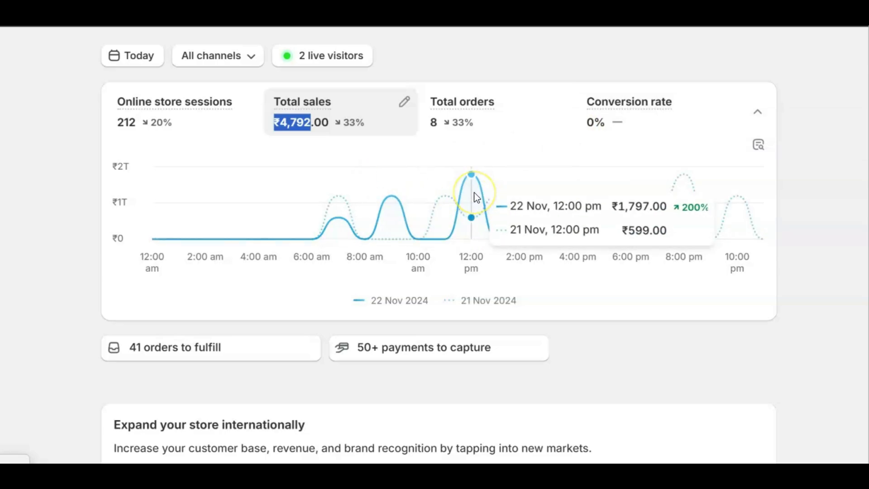